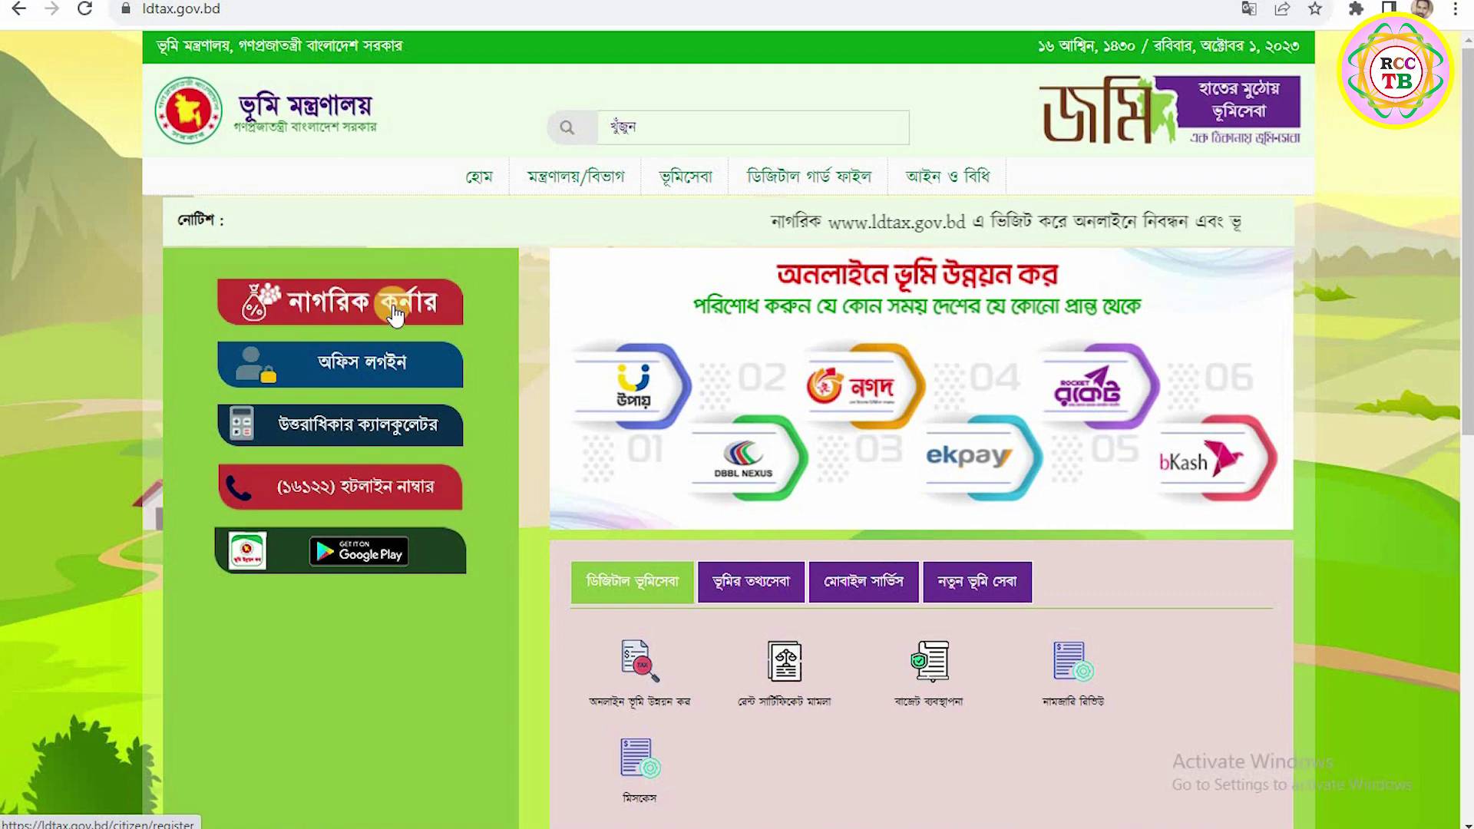
# Step: Go to নাগরিক কর্নার, switch to the নাগরিক লগইন form and focus the mobile number field
pyautogui.click(347, 314)
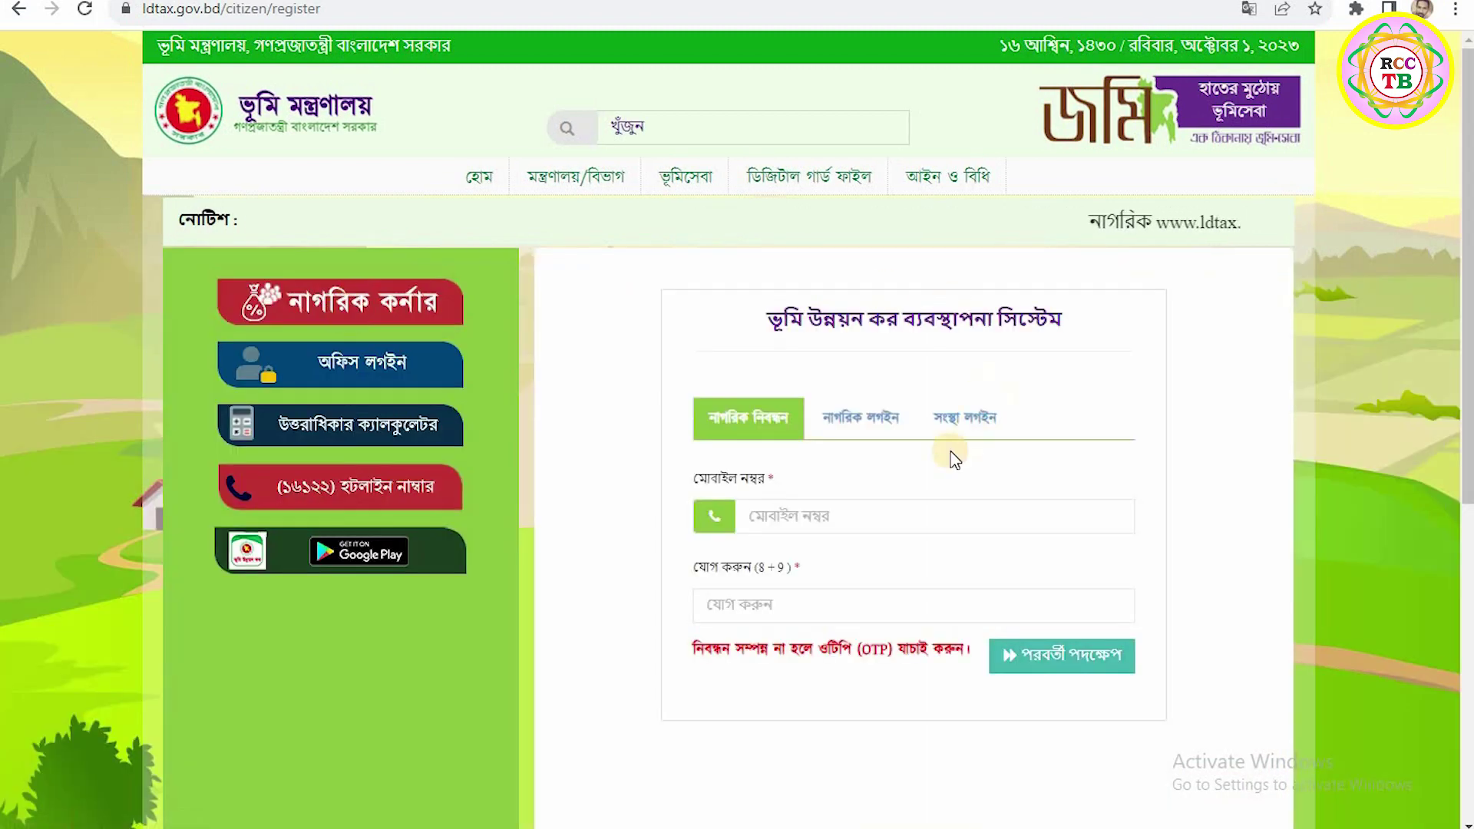
pyautogui.click(858, 424)
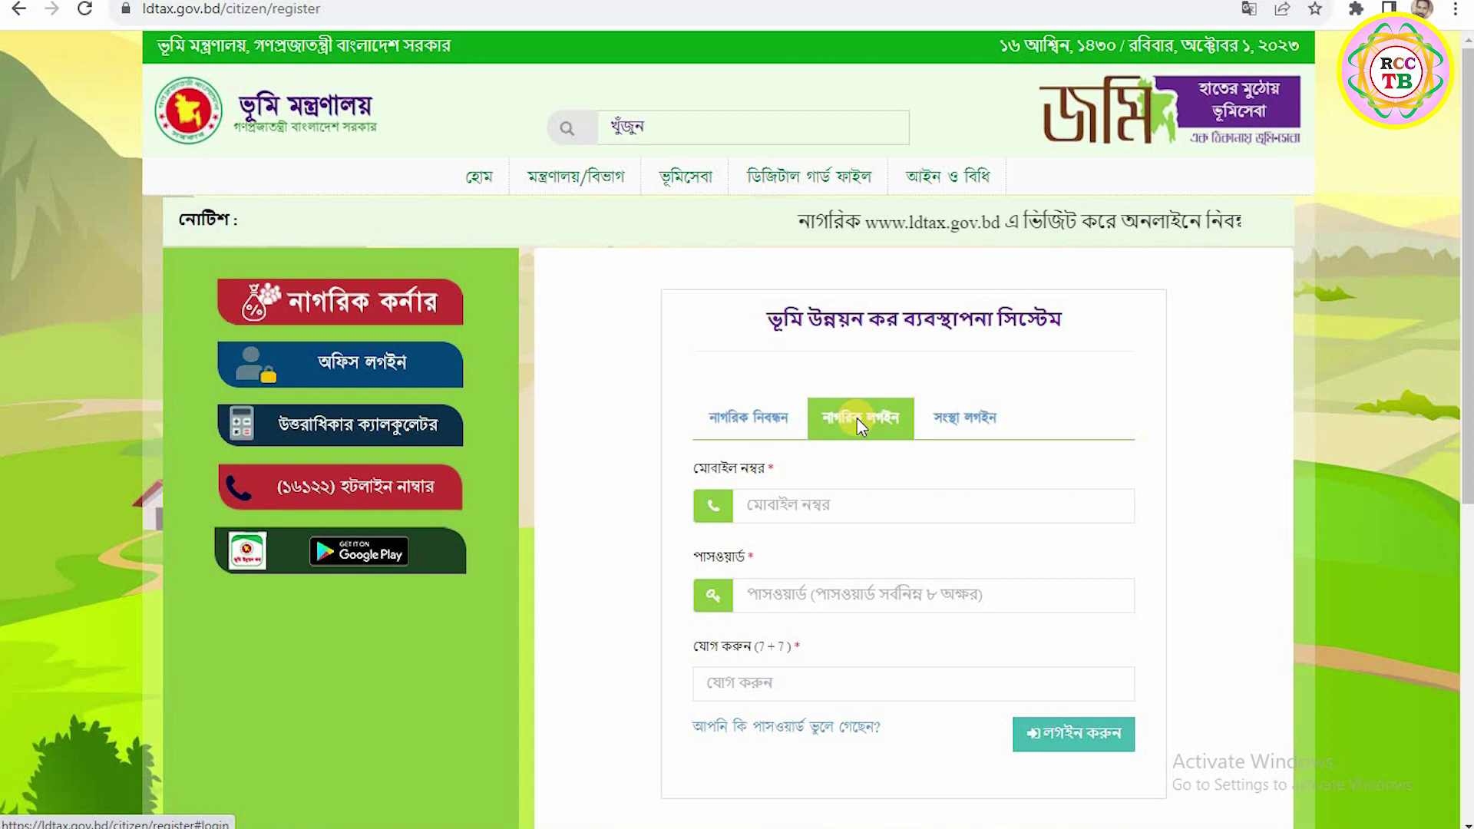
pyautogui.click(784, 508)
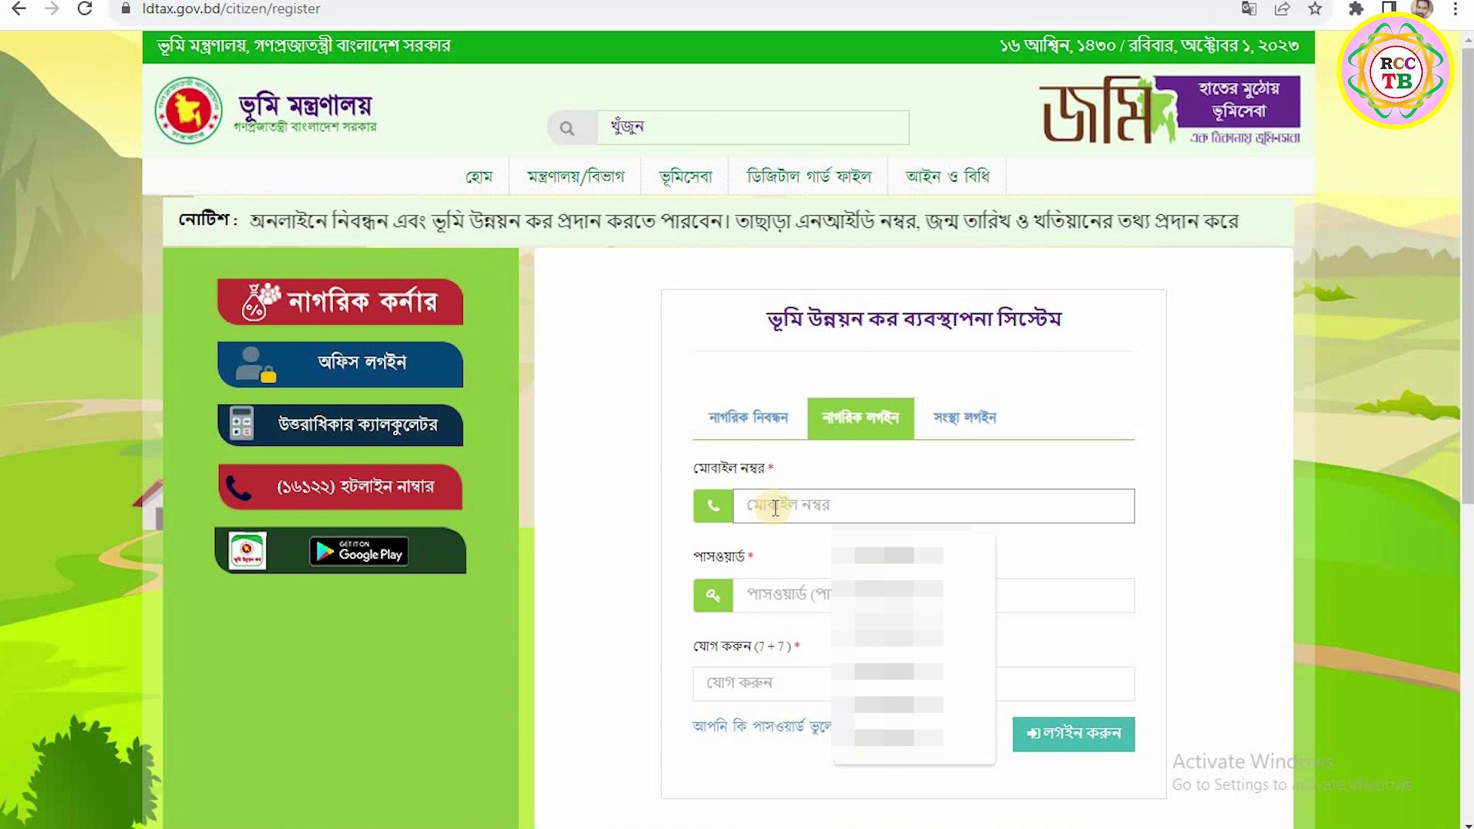
# Step: Log in with the autofilled mobile number, the account password and sum answer ১৪
pyautogui.click(856, 548)
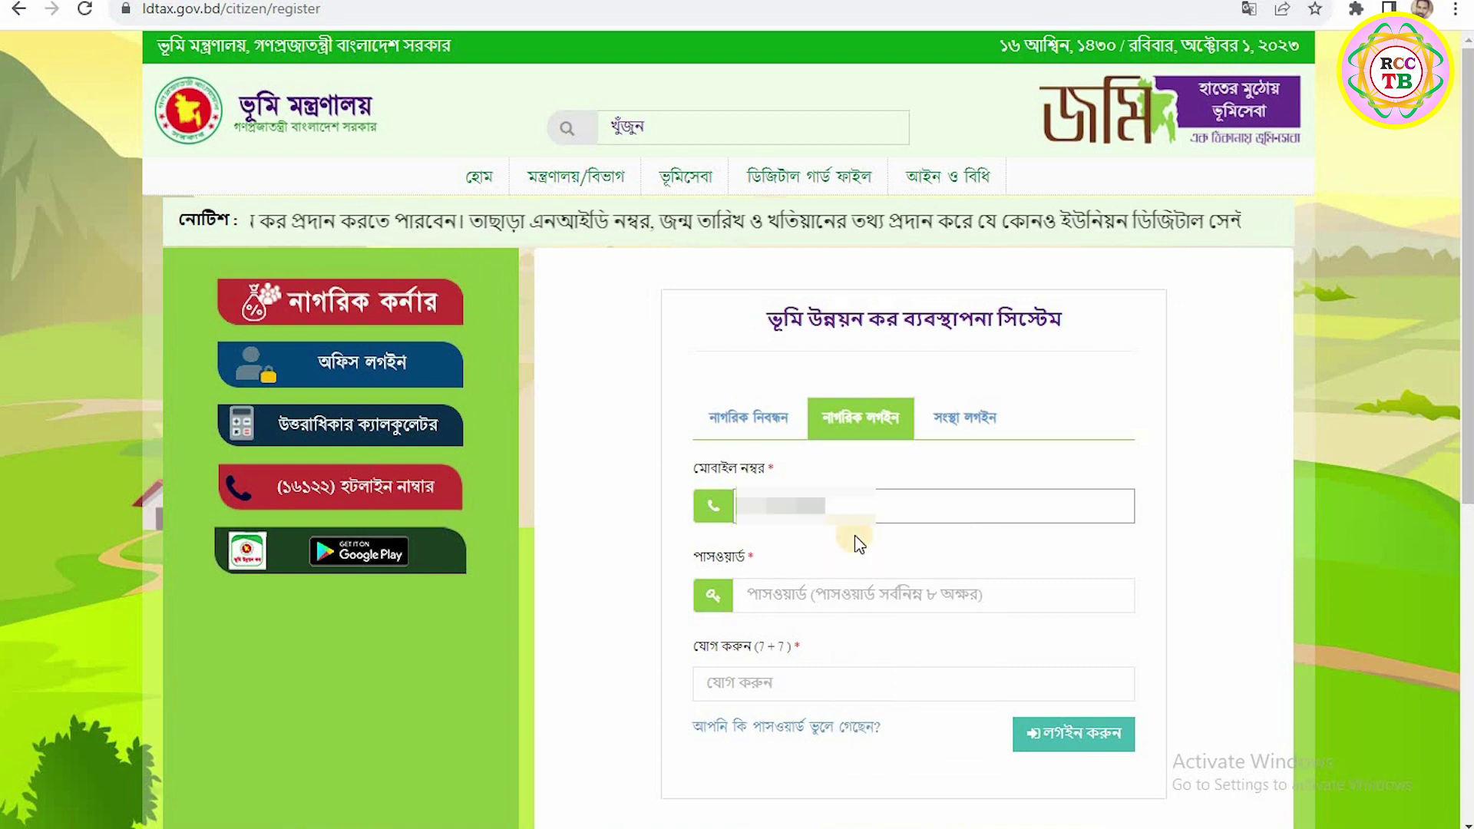
pyautogui.click(768, 598)
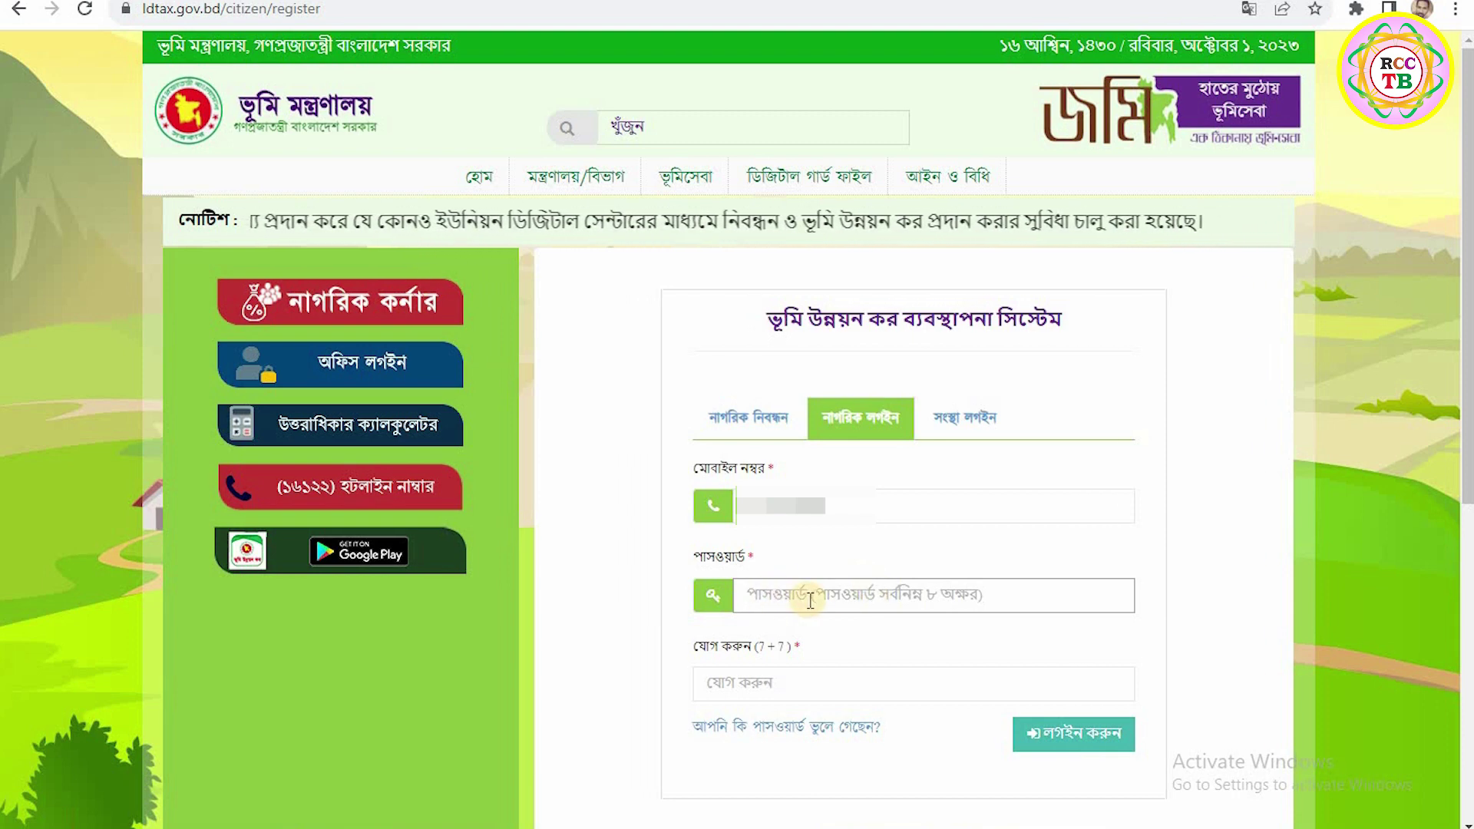
pyautogui.write('******')
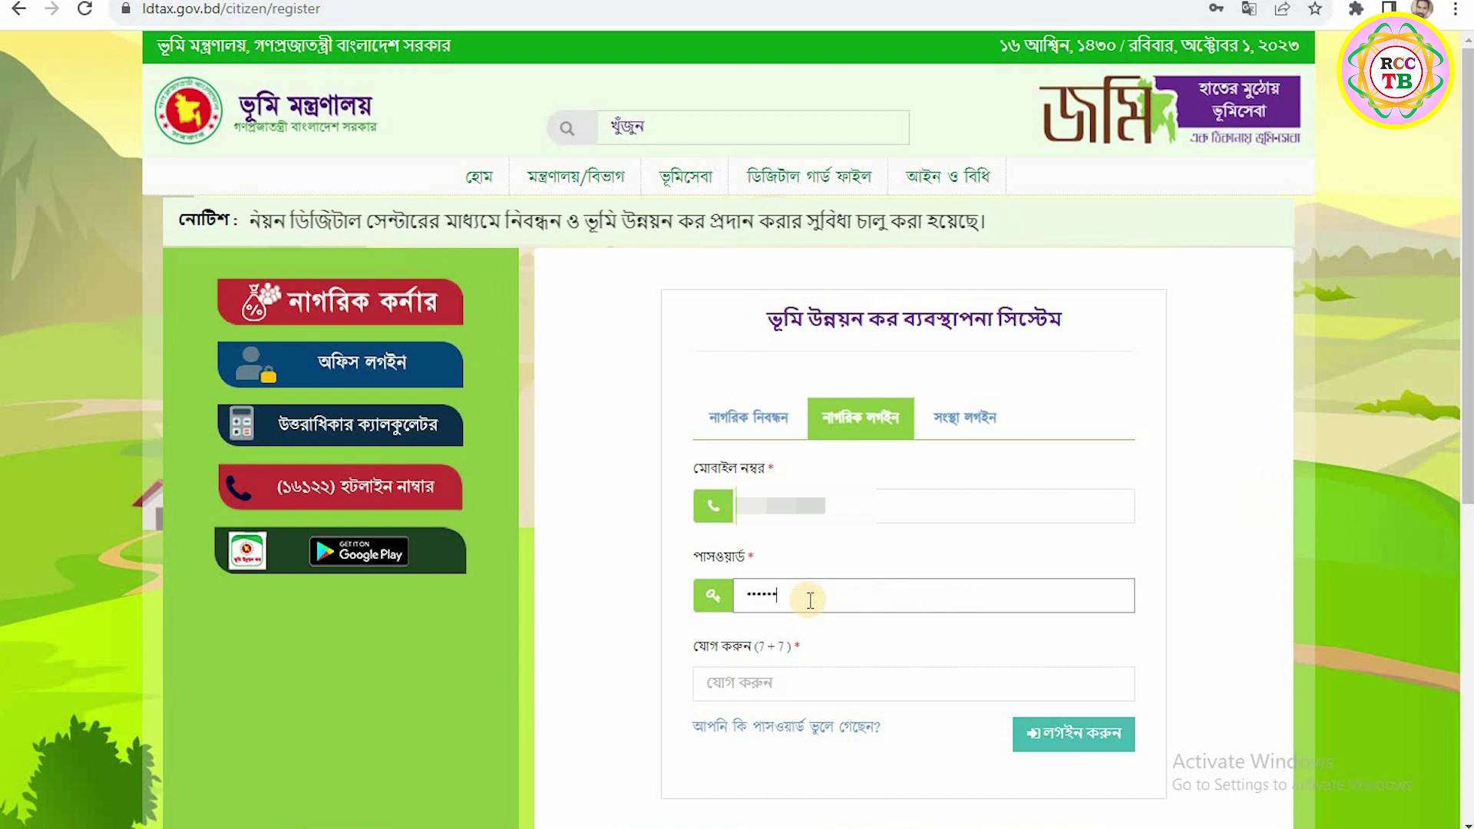
pyautogui.write('**')
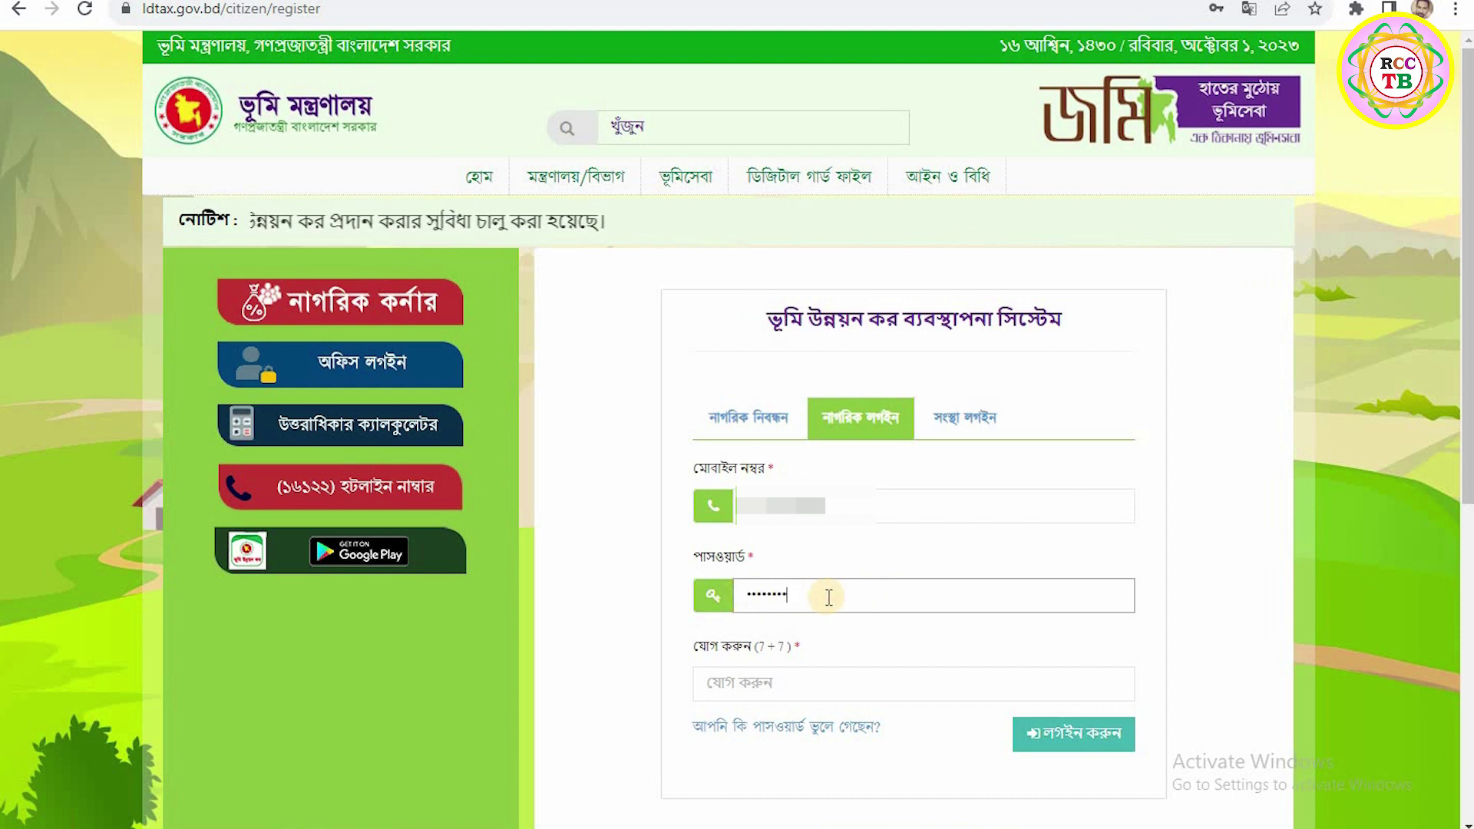
pyautogui.click(746, 689)
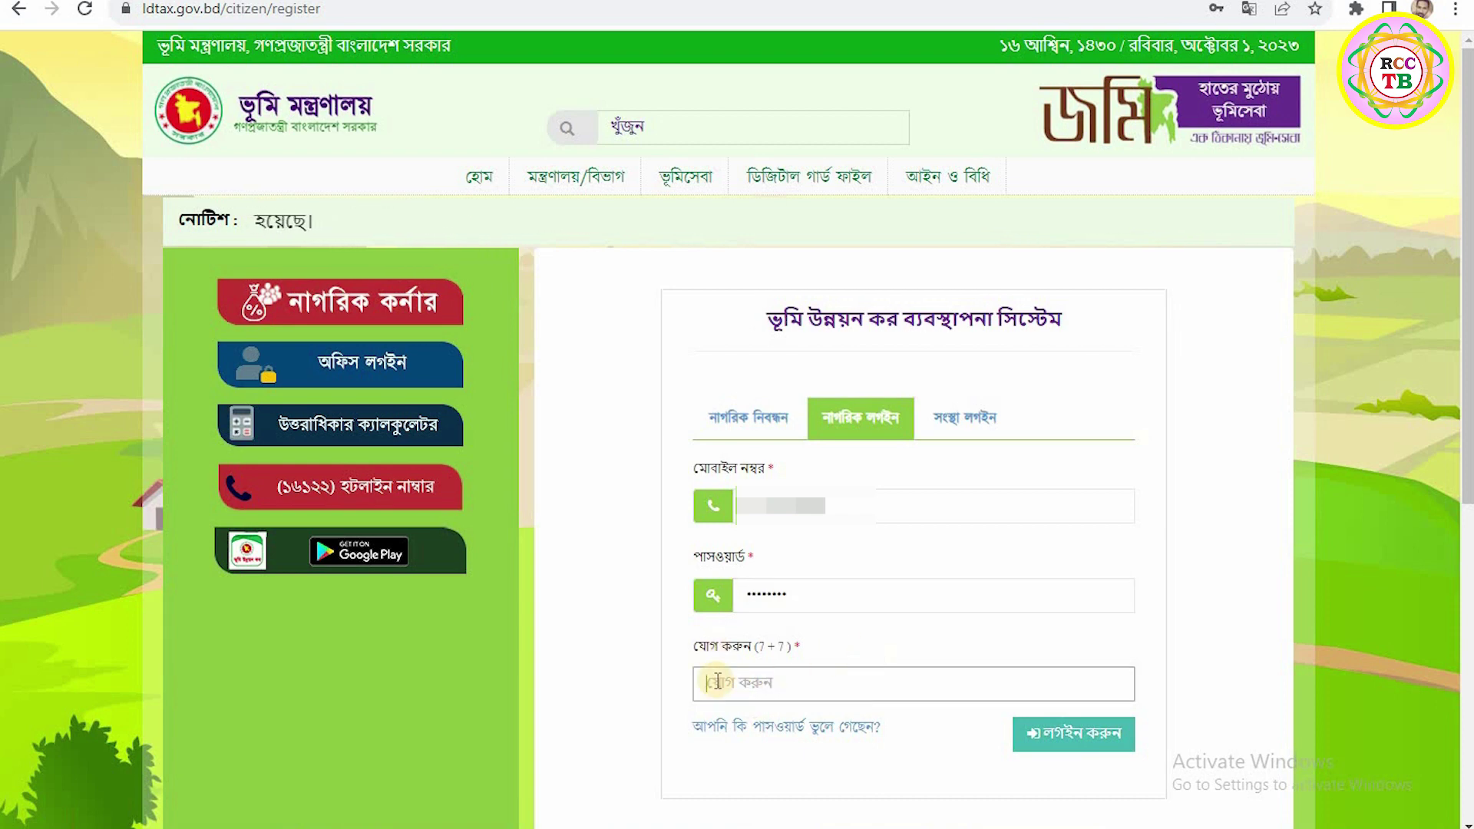
pyautogui.press('Return')
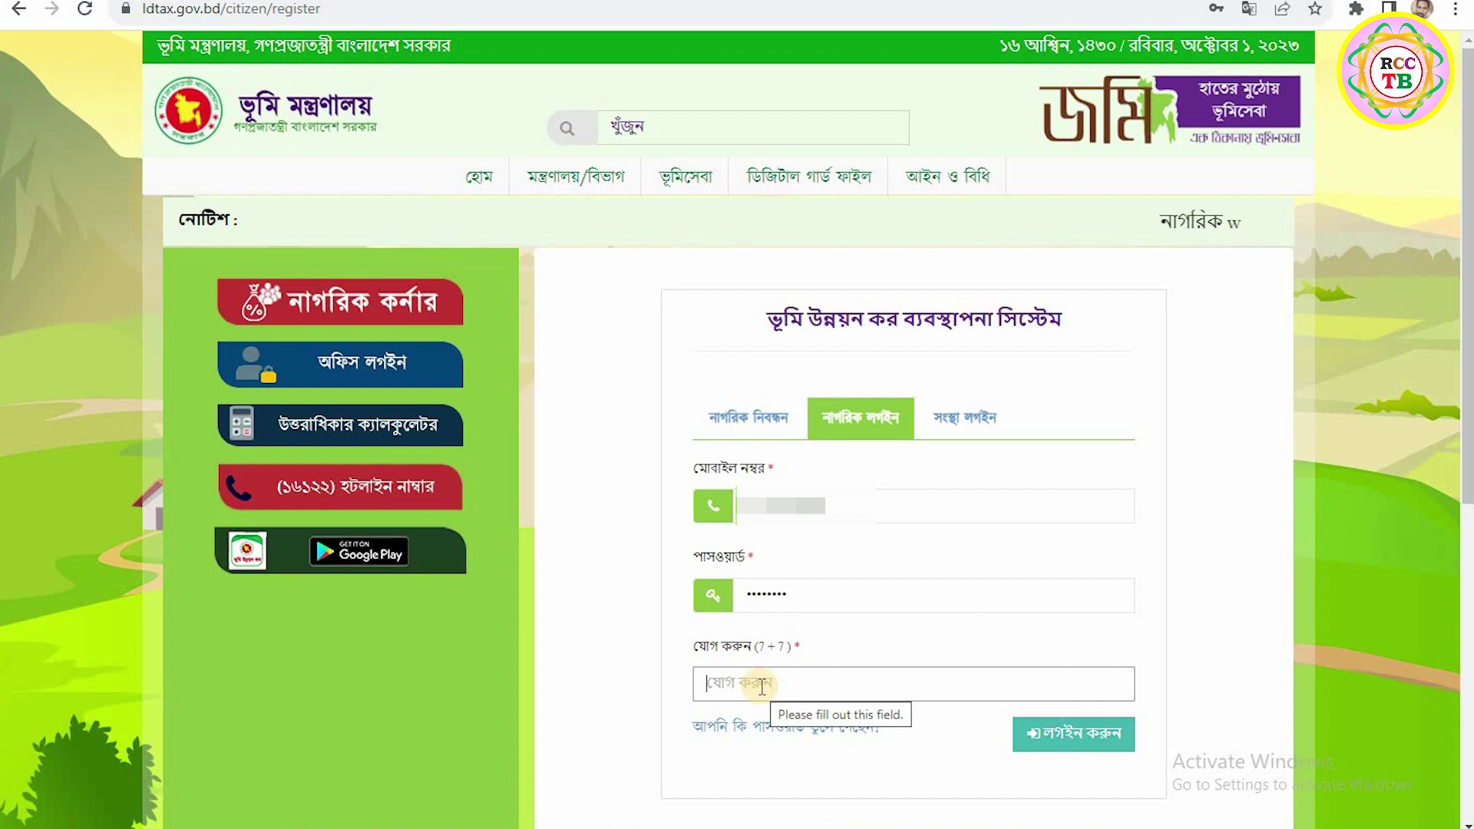
pyautogui.write('১৪')
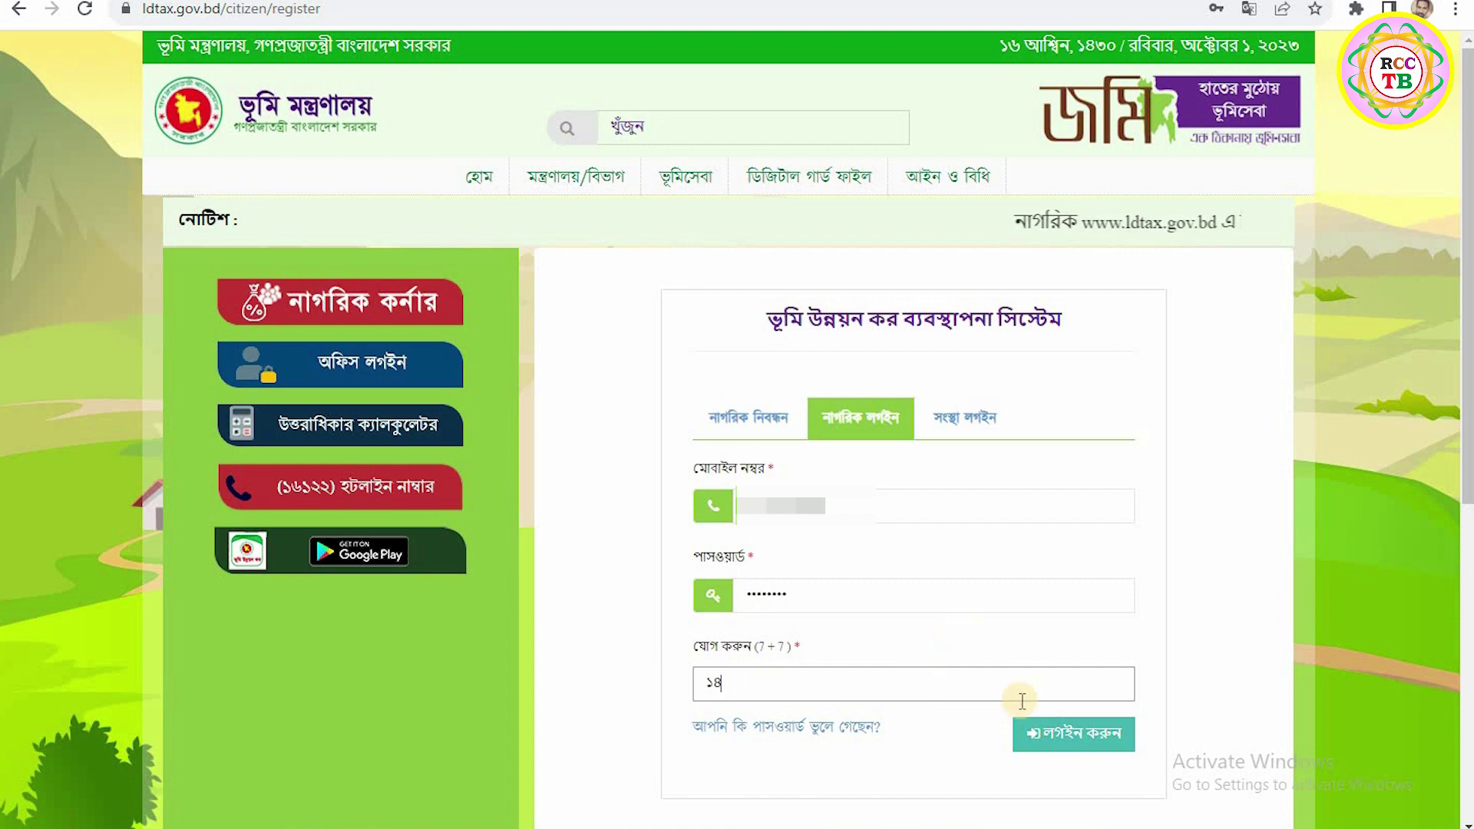
pyautogui.click(1090, 737)
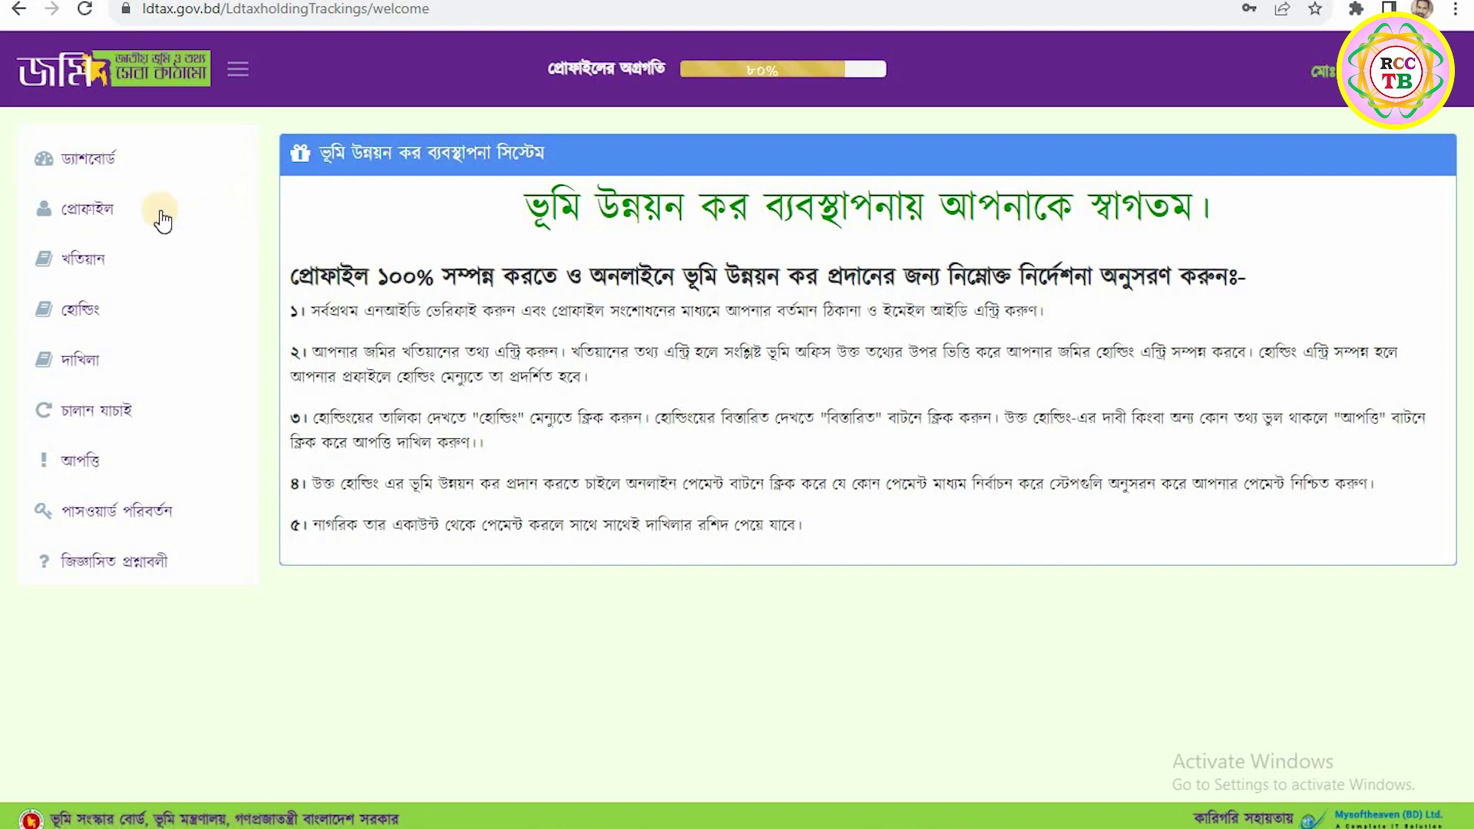
# Step: Open প্রোফাইল from the dashboard sidebar to view personal and contact details
pyautogui.click(115, 217)
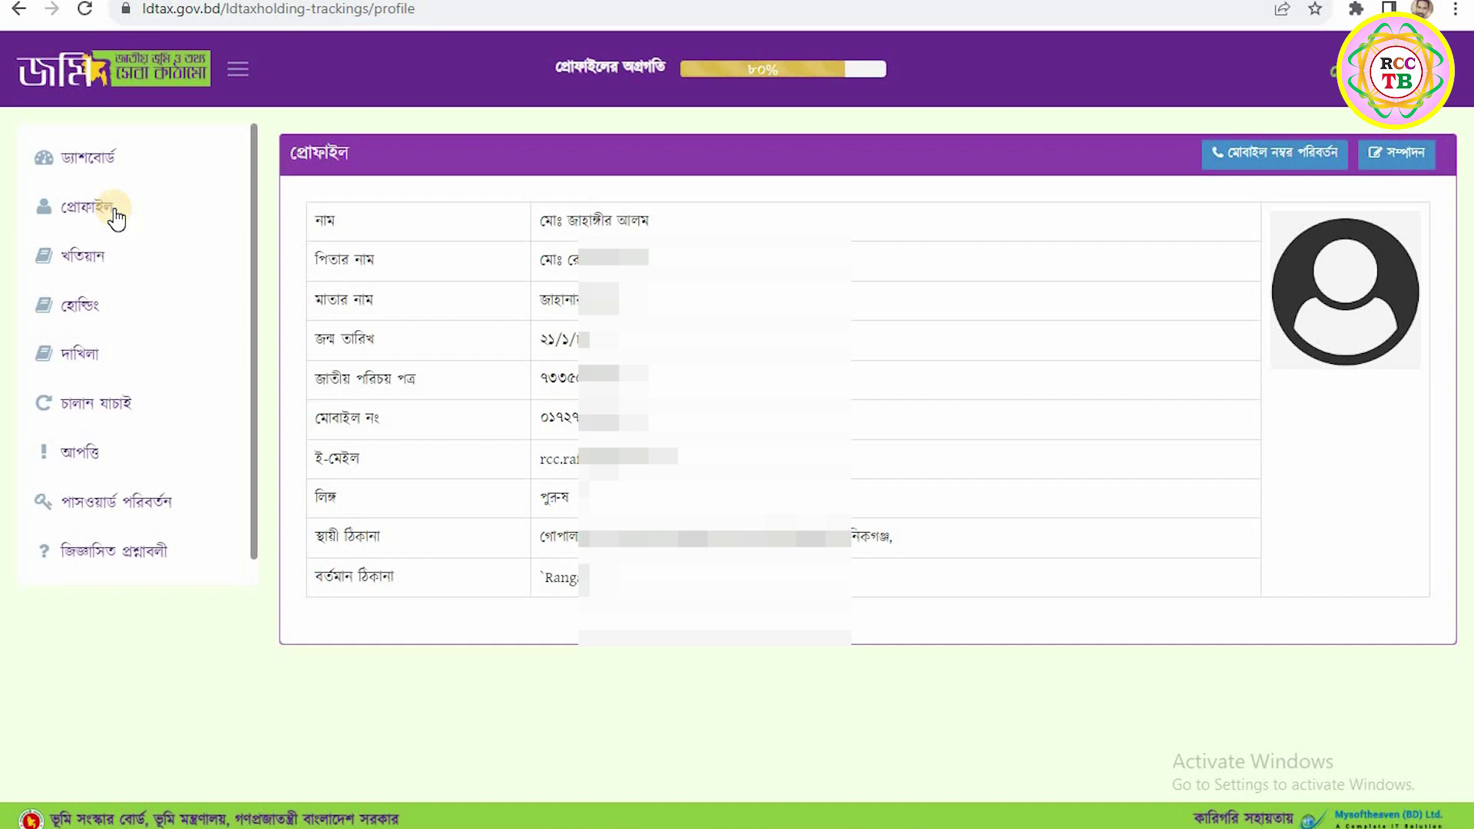
pyautogui.click(1220, 158)
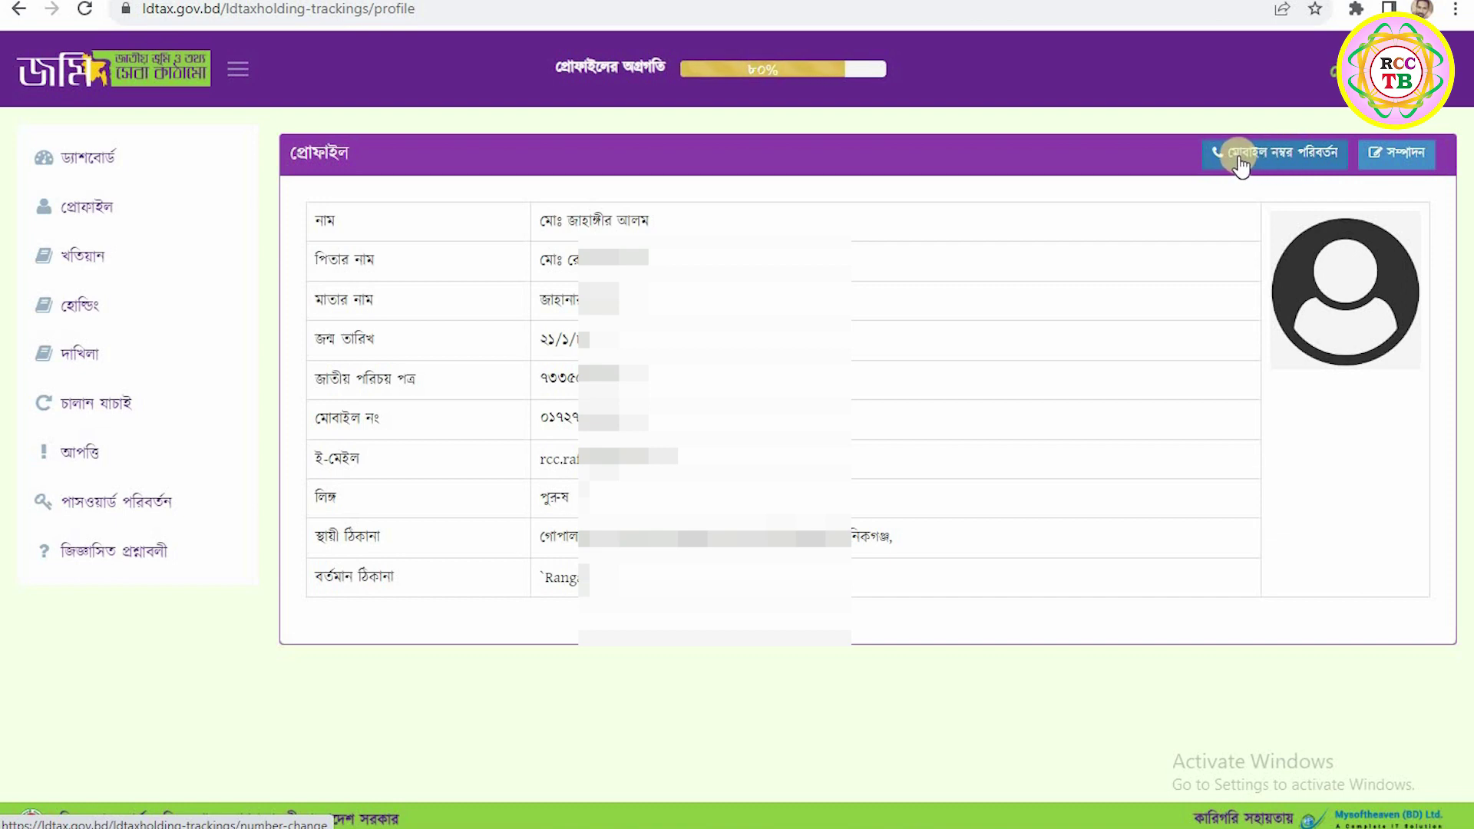
# Step: Open মোবাইল নম্বর পরিবর্তন and enter the new mobile number in নতুন মোবাইল নম্বর
pyautogui.click(1287, 163)
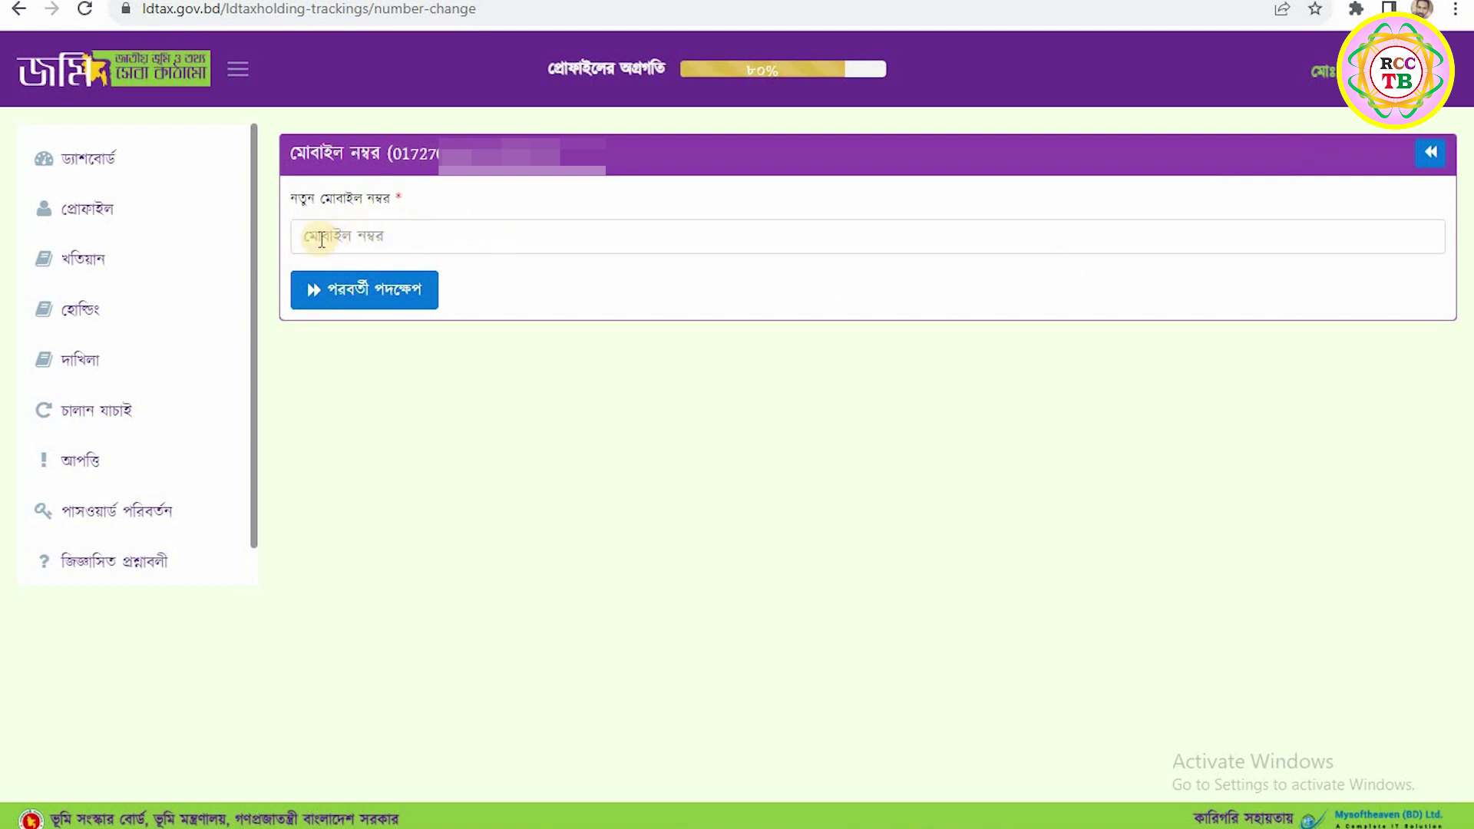
pyautogui.click(332, 236)
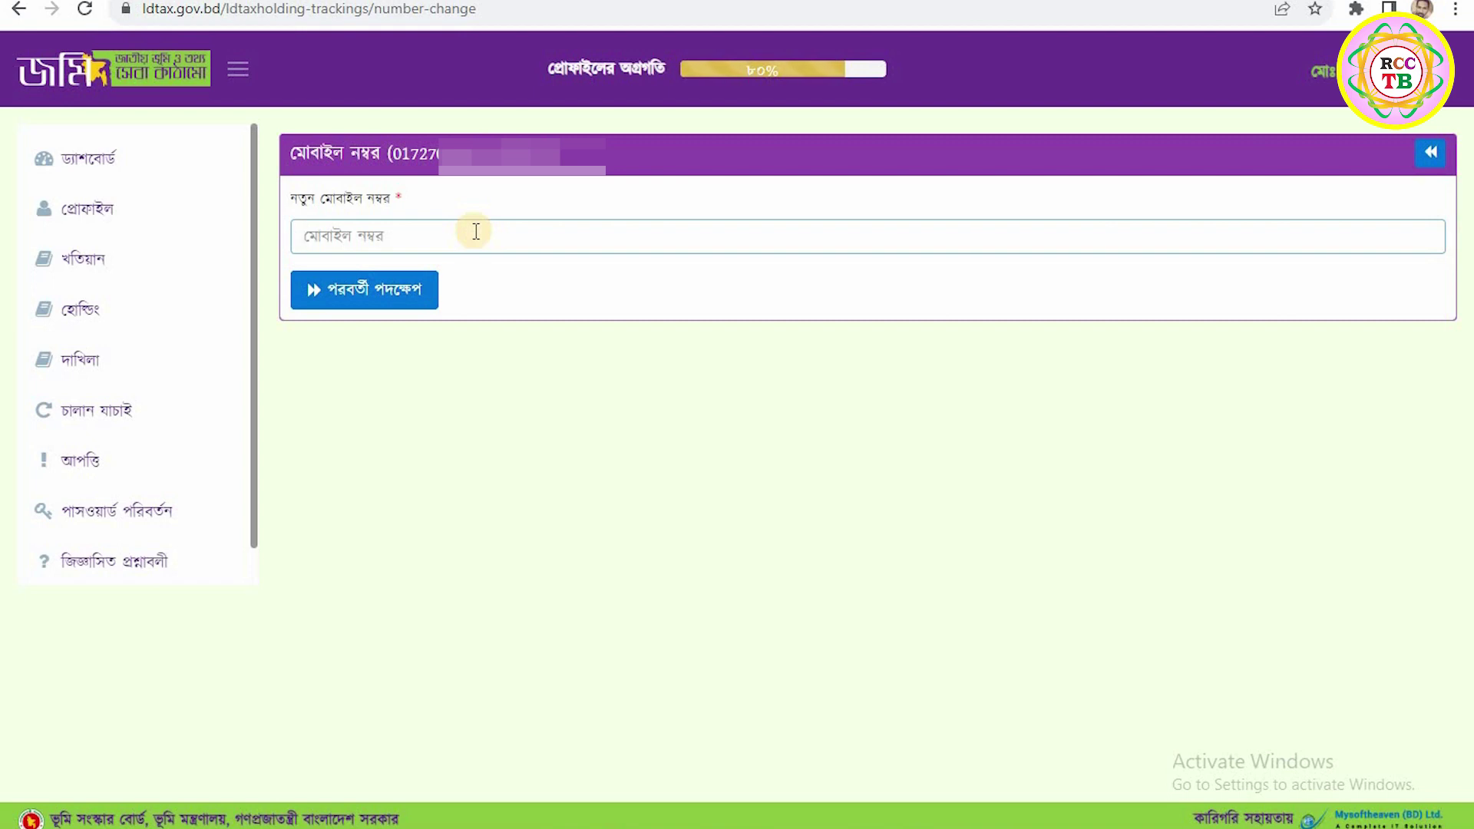
pyautogui.write('016')
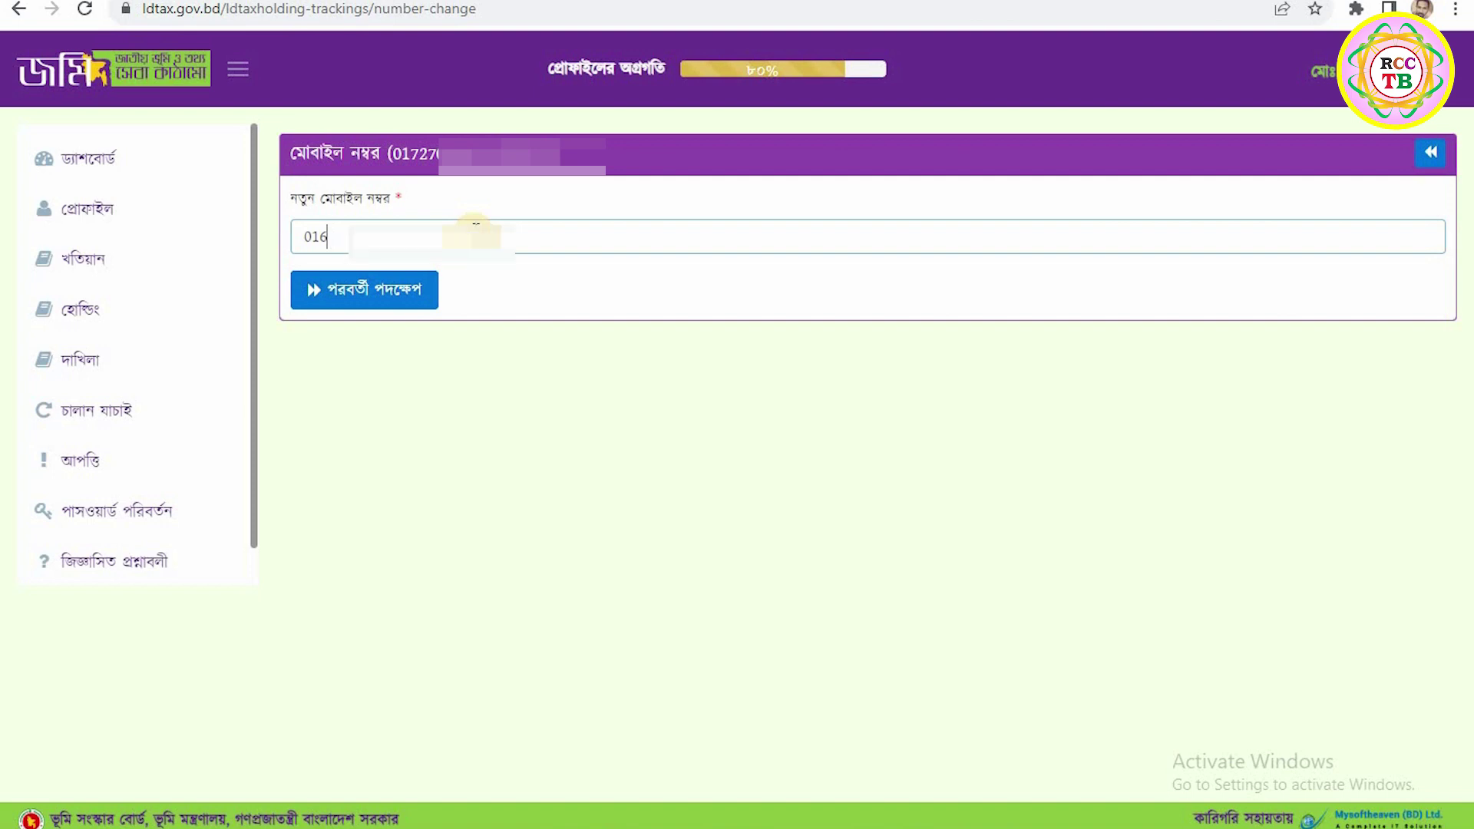
pyautogui.write('45')
pyautogui.write('8')
pyautogui.write('0')
# Step: Request an OTP via পরবর্তী পদক্ষেপ, enter the received verification code and submit with দাখিল
pyautogui.click(382, 289)
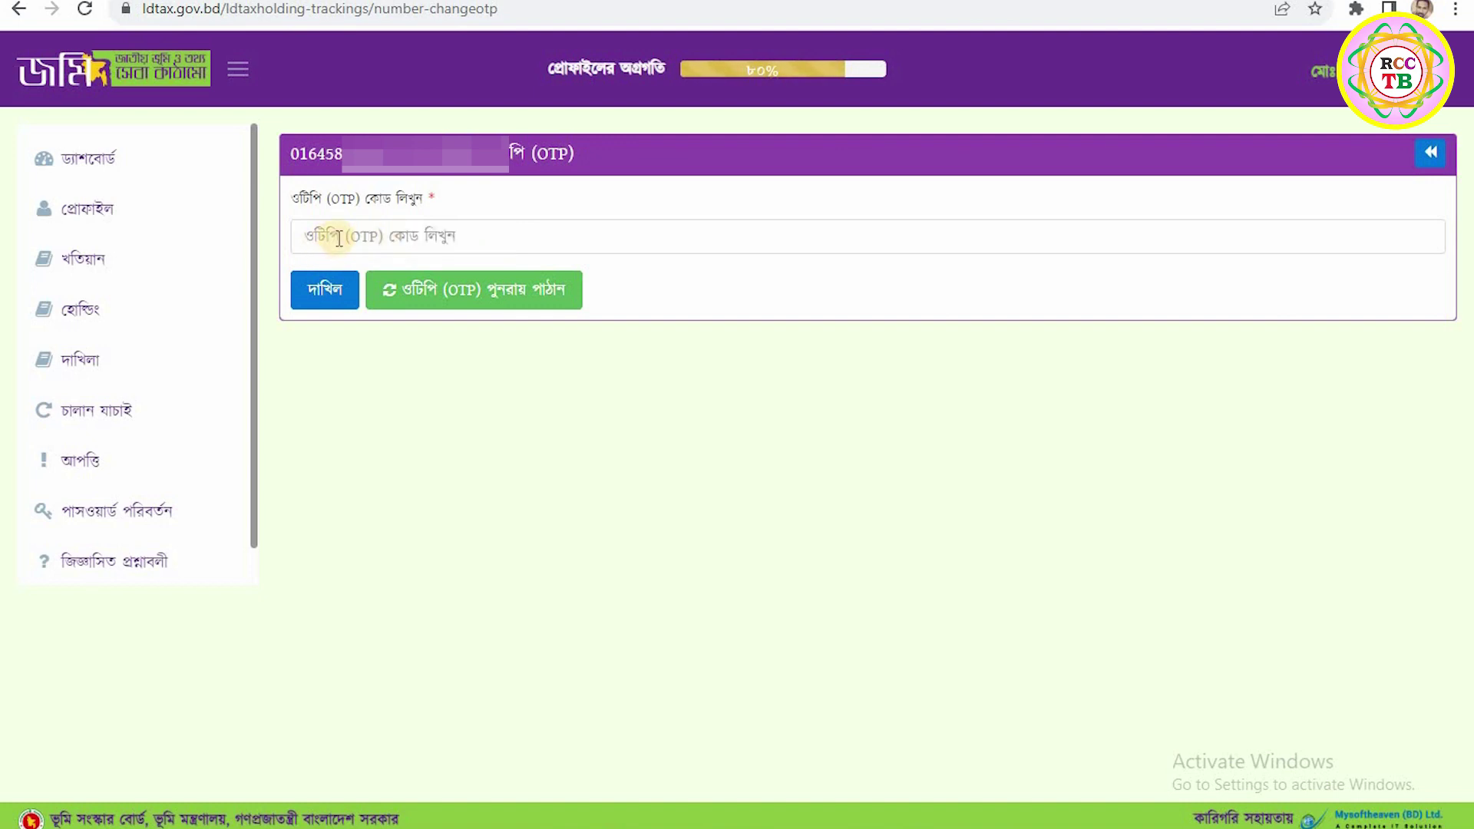
pyautogui.click(339, 239)
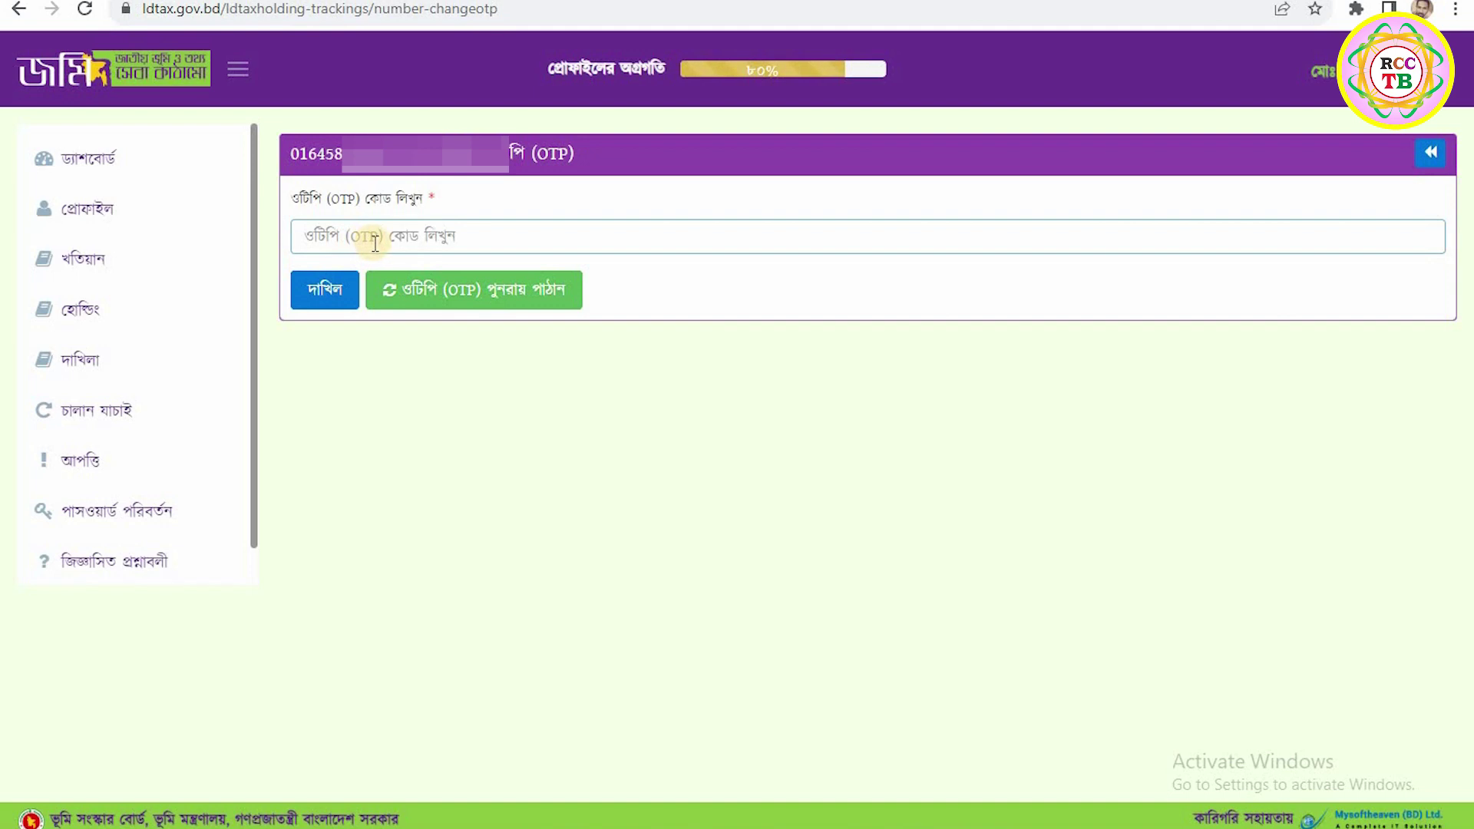
pyautogui.click(321, 301)
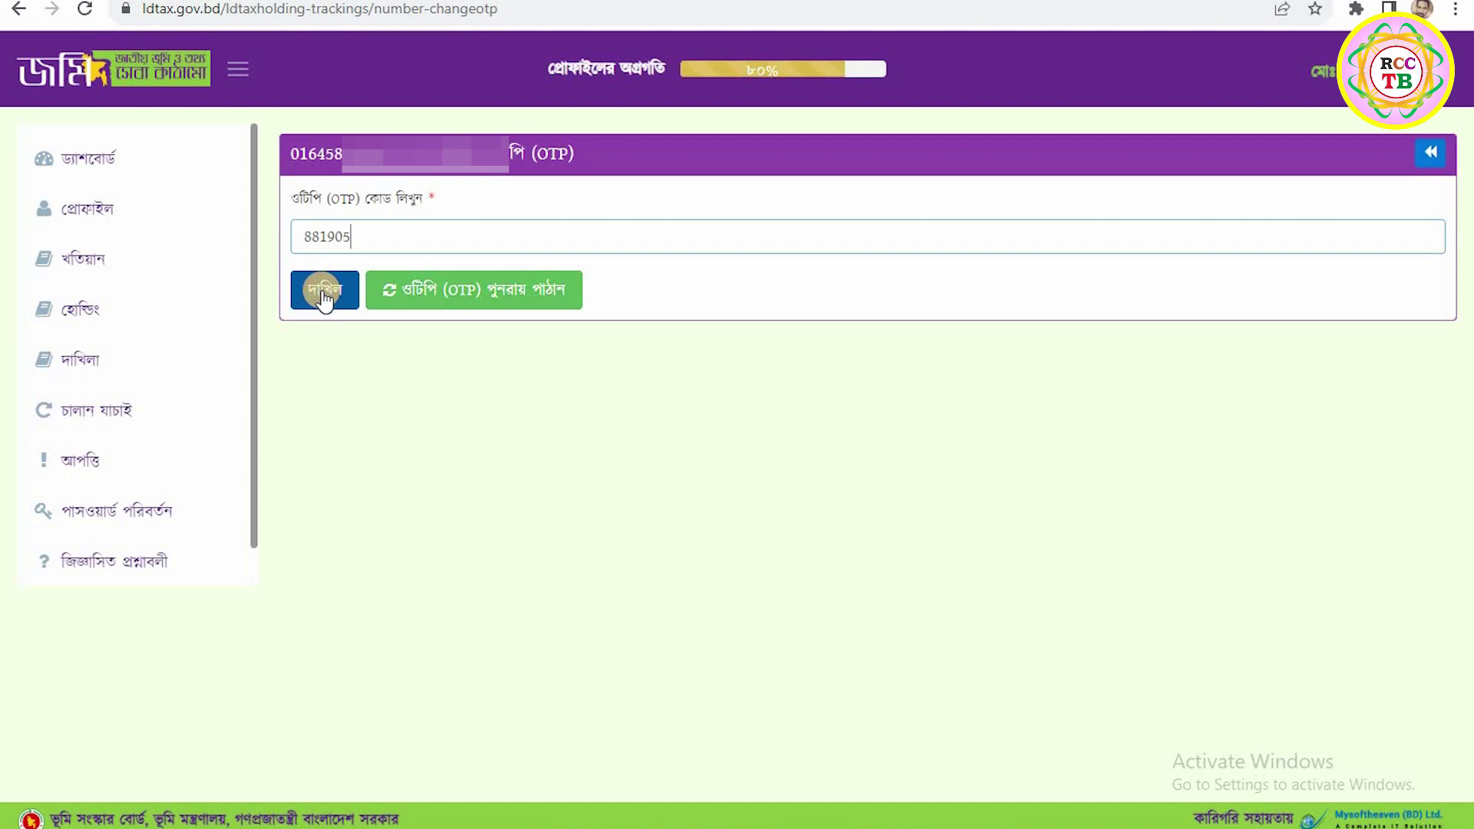
pyautogui.click(323, 300)
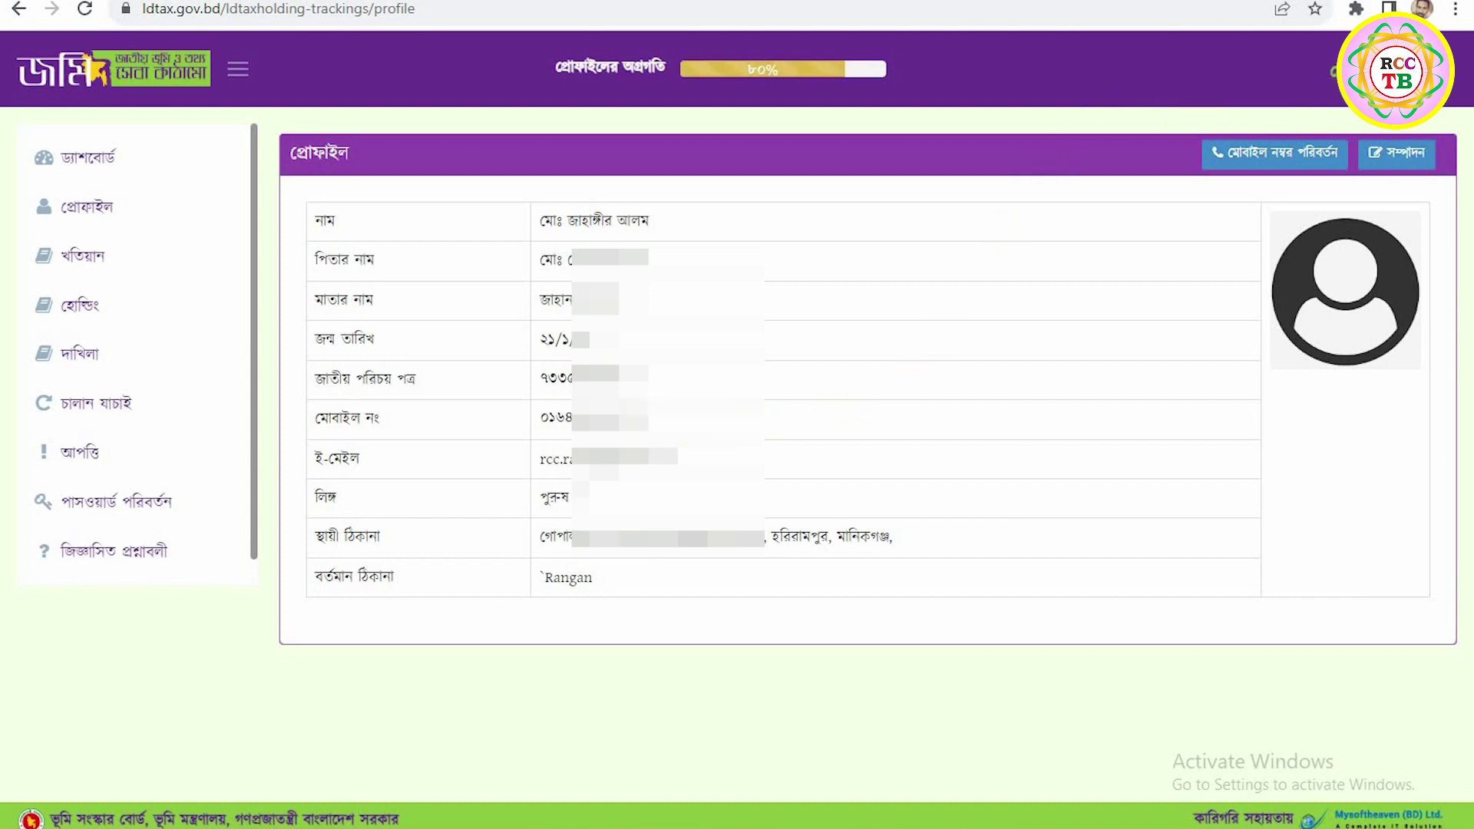
# Step: Sign out through লগ আউট in the top-right account menu
pyautogui.click(1340, 71)
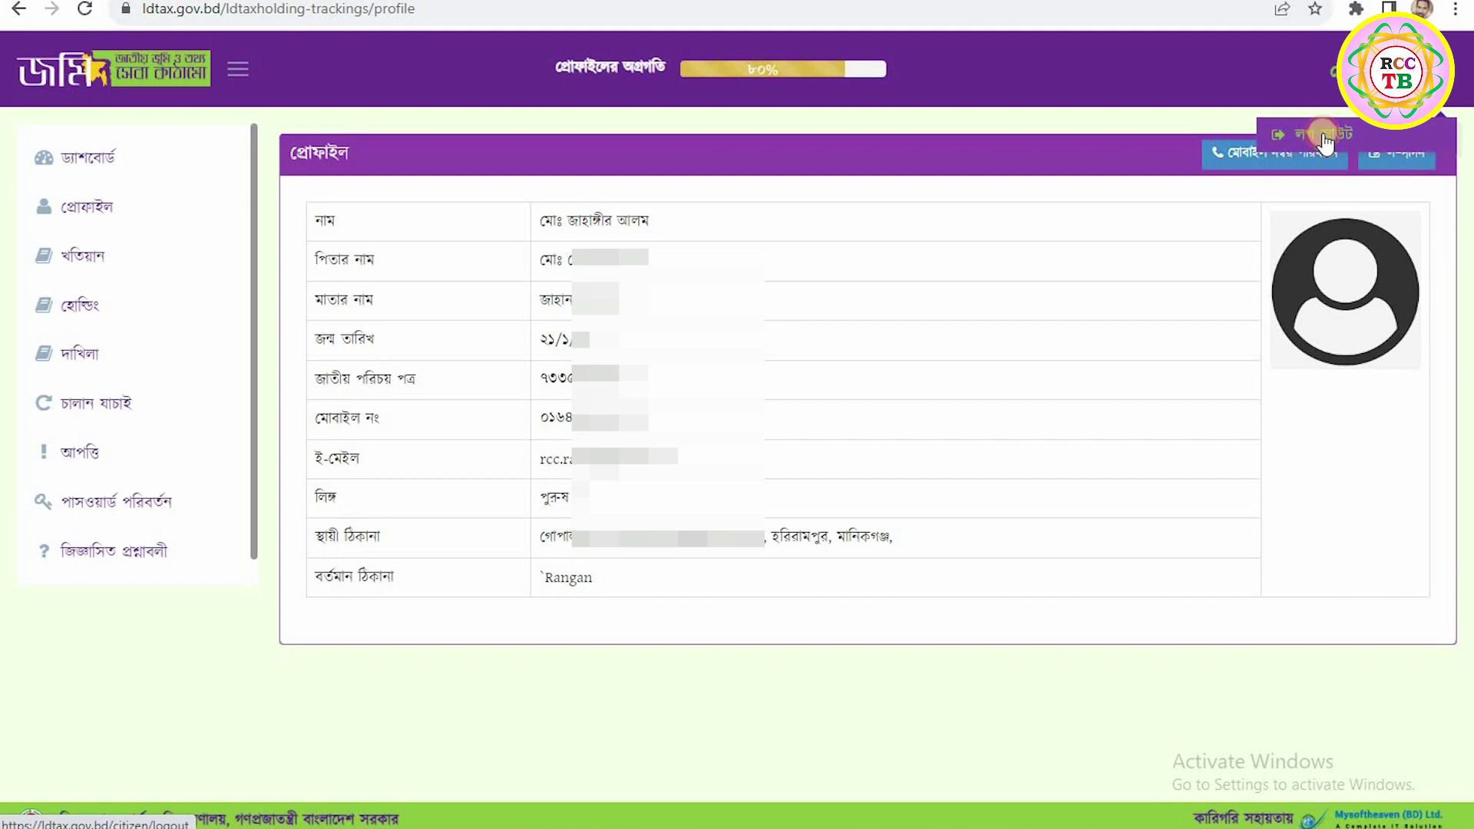
pyautogui.click(1321, 135)
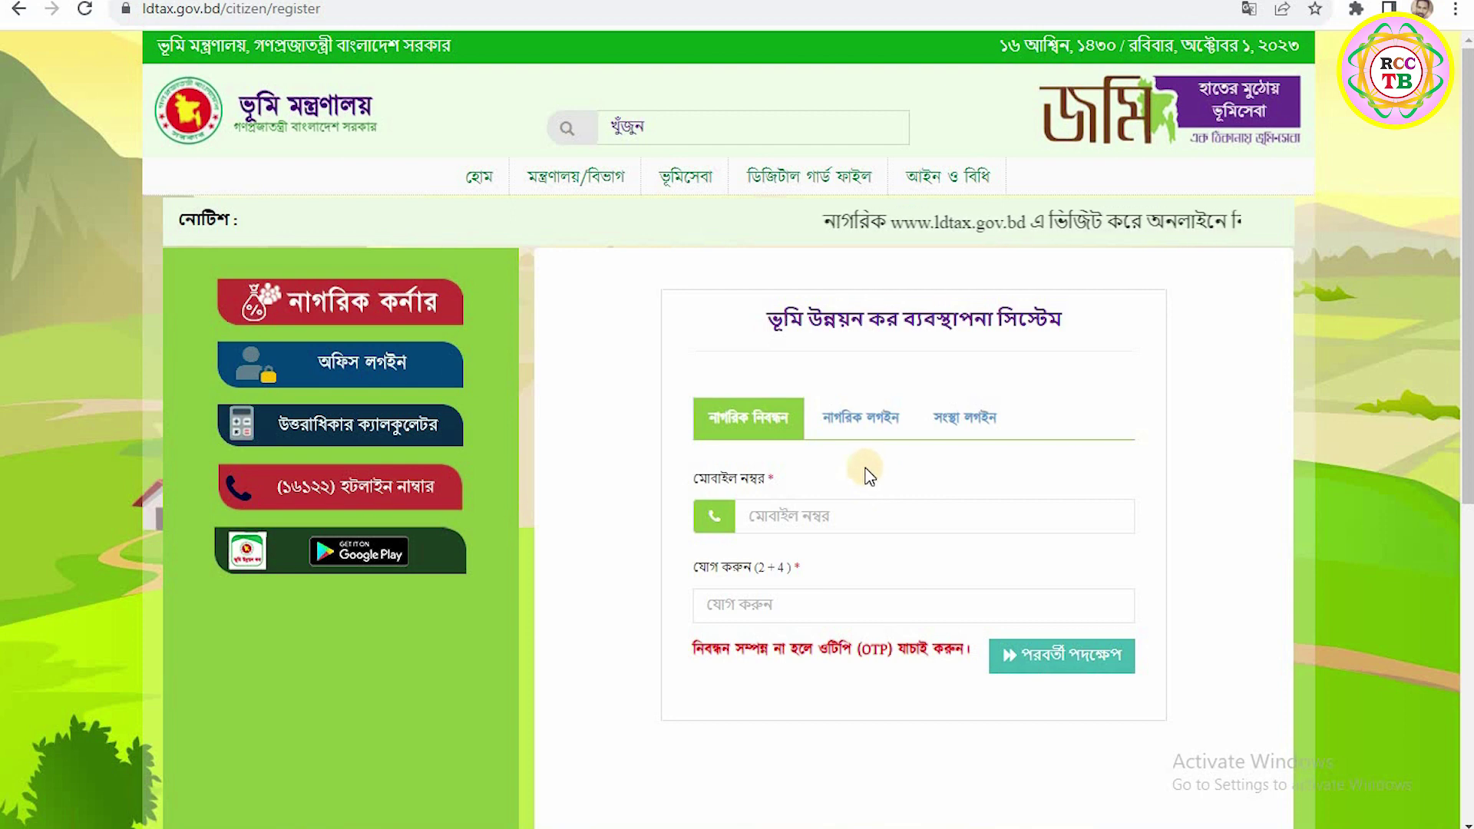
# Step: Log in on নাগরিক লগইন with the new mobile number, the account password and sum answer ৮
pyautogui.click(872, 417)
pyautogui.click(780, 508)
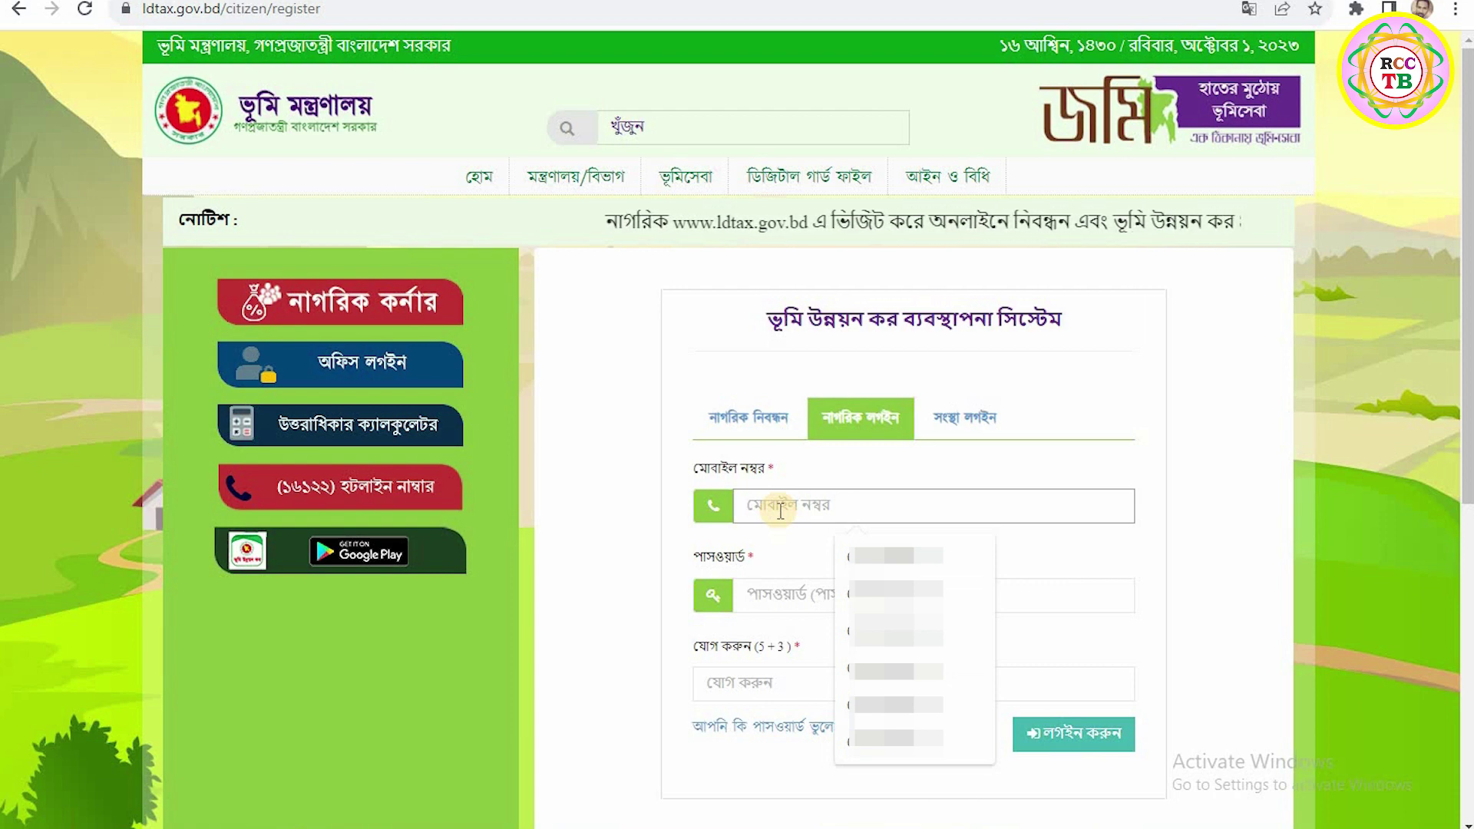
pyautogui.write('016')
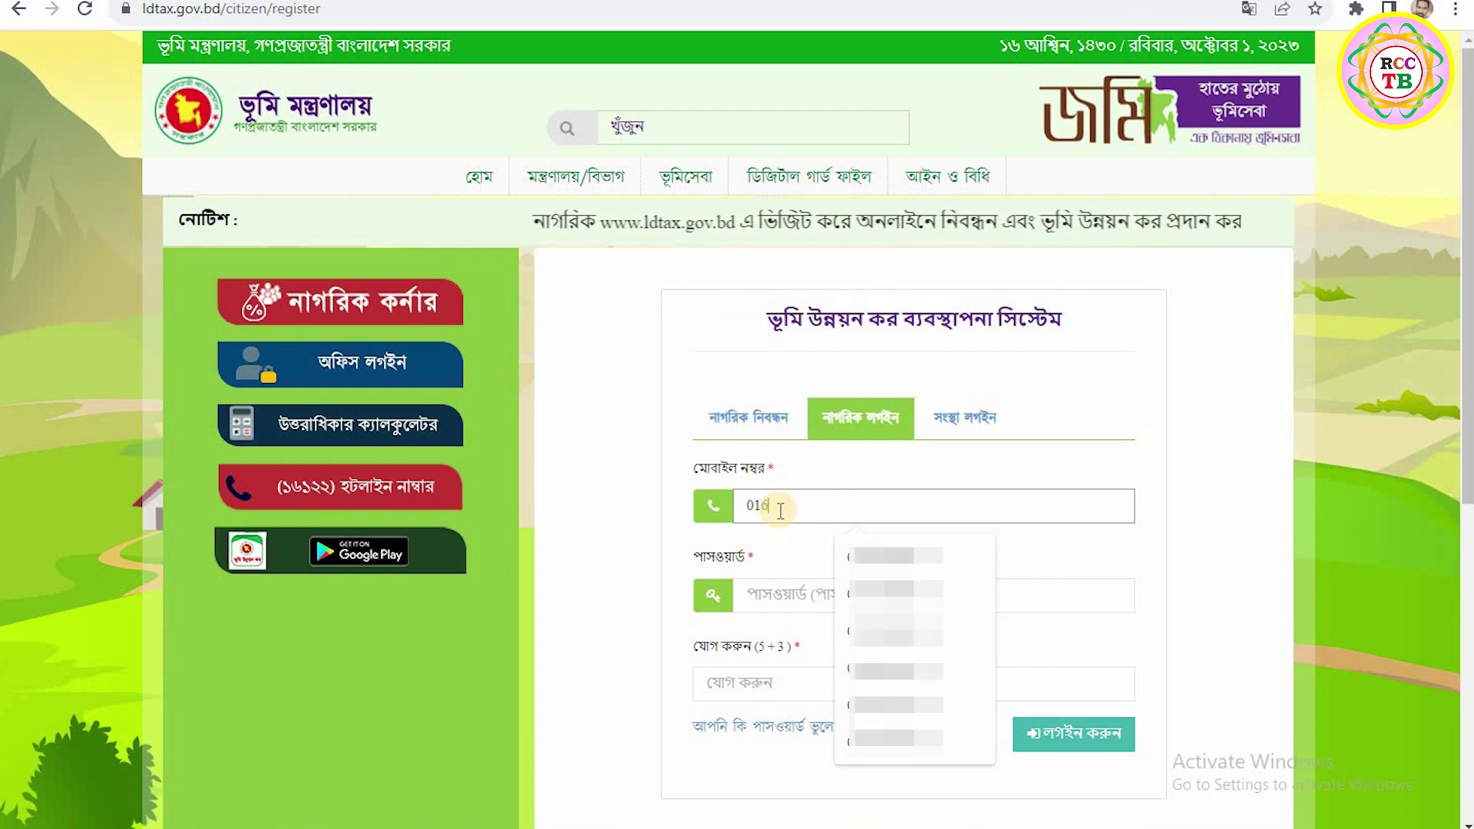
pyautogui.write('45')
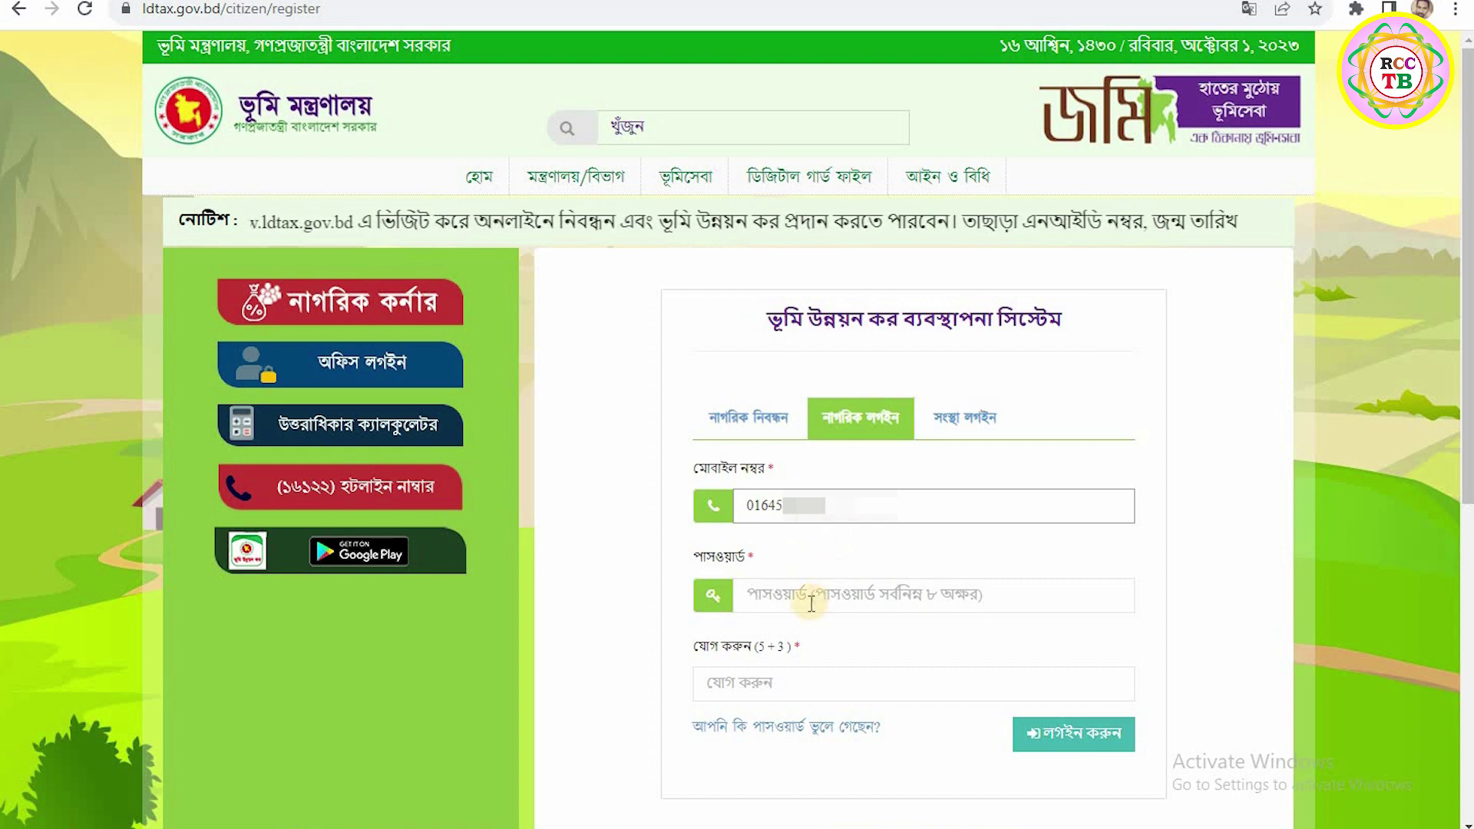
pyautogui.click(776, 600)
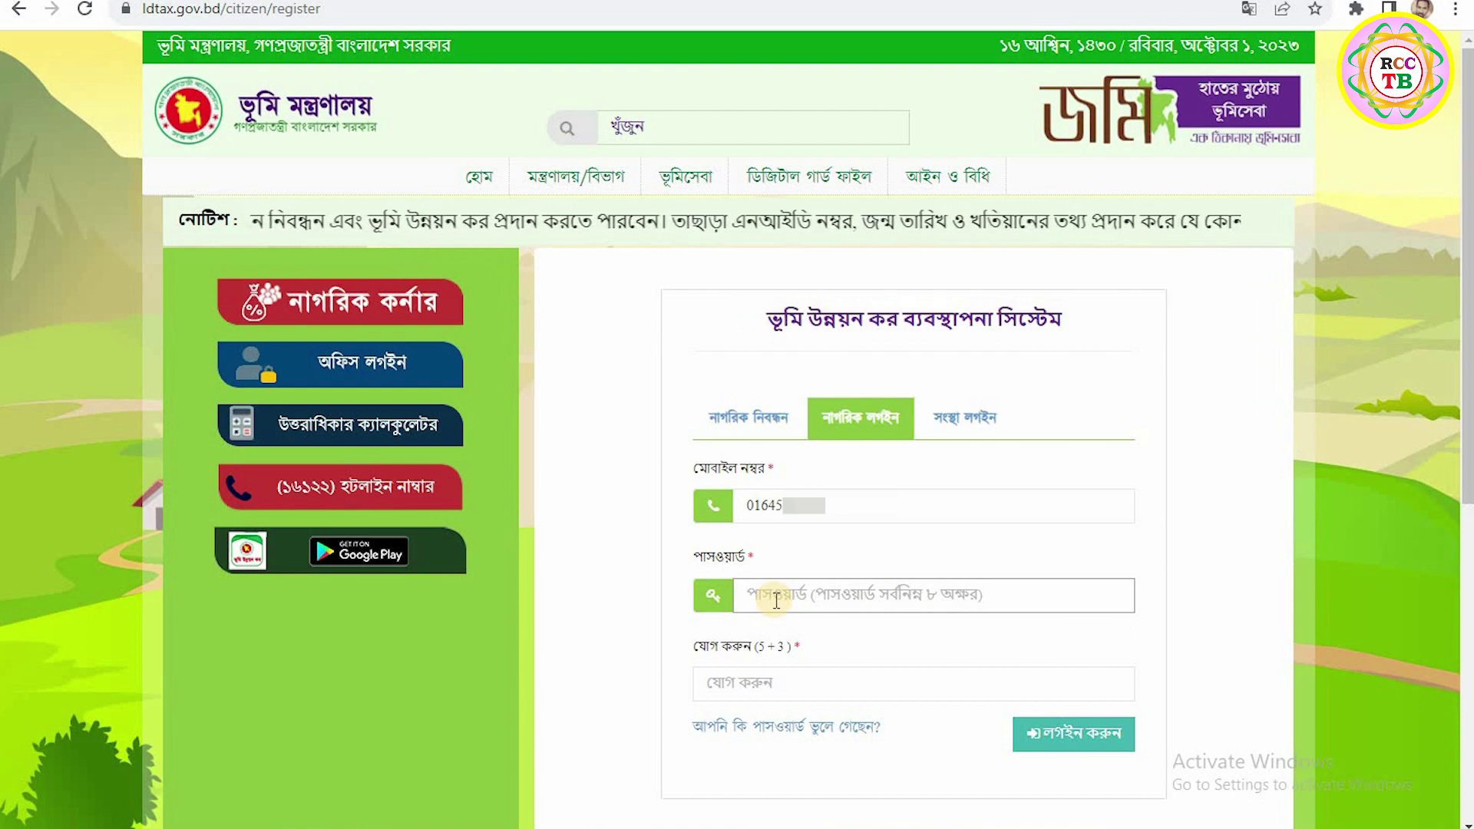
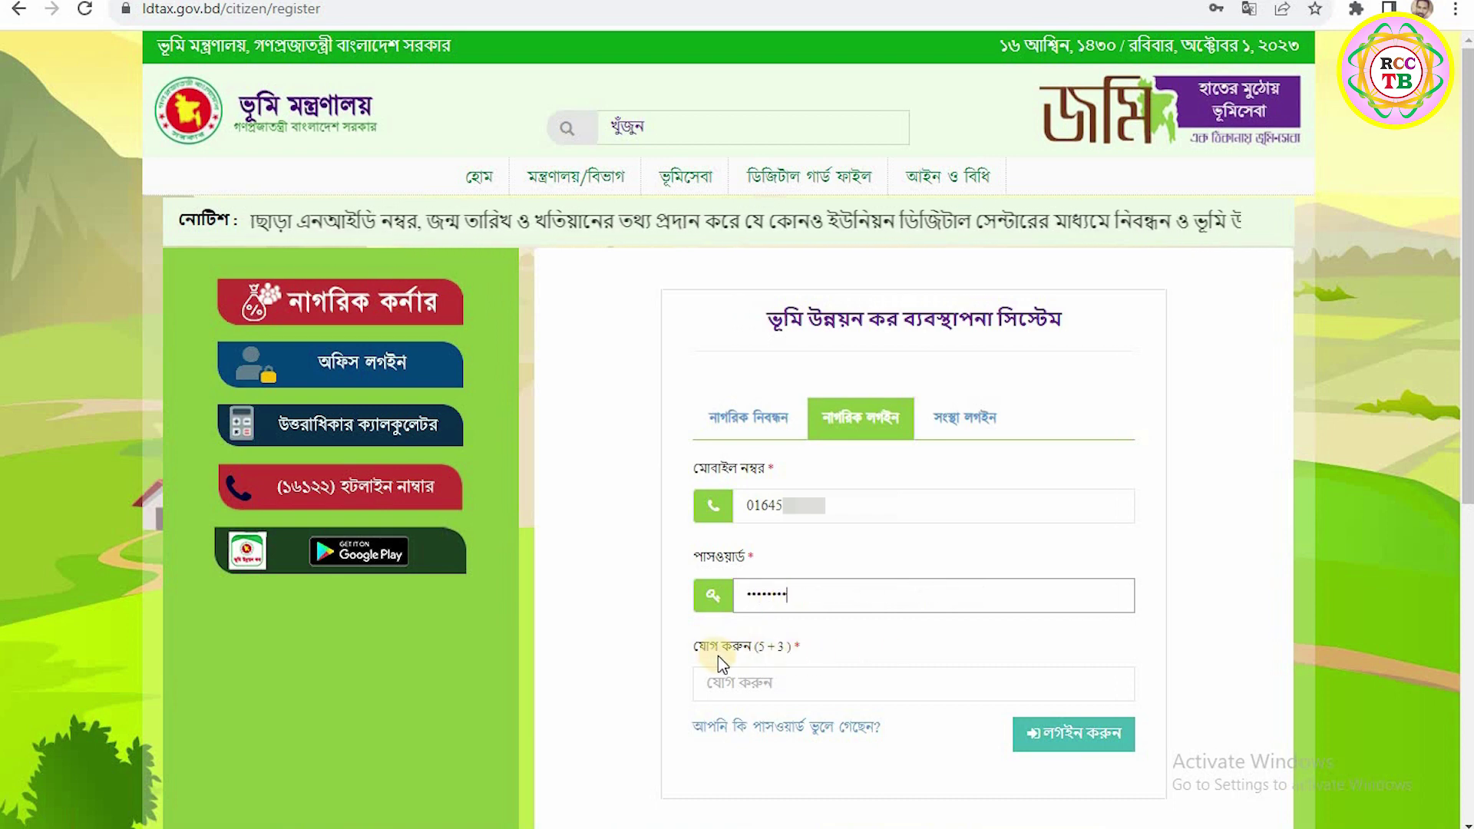
pyautogui.click(822, 682)
pyautogui.write('৮')
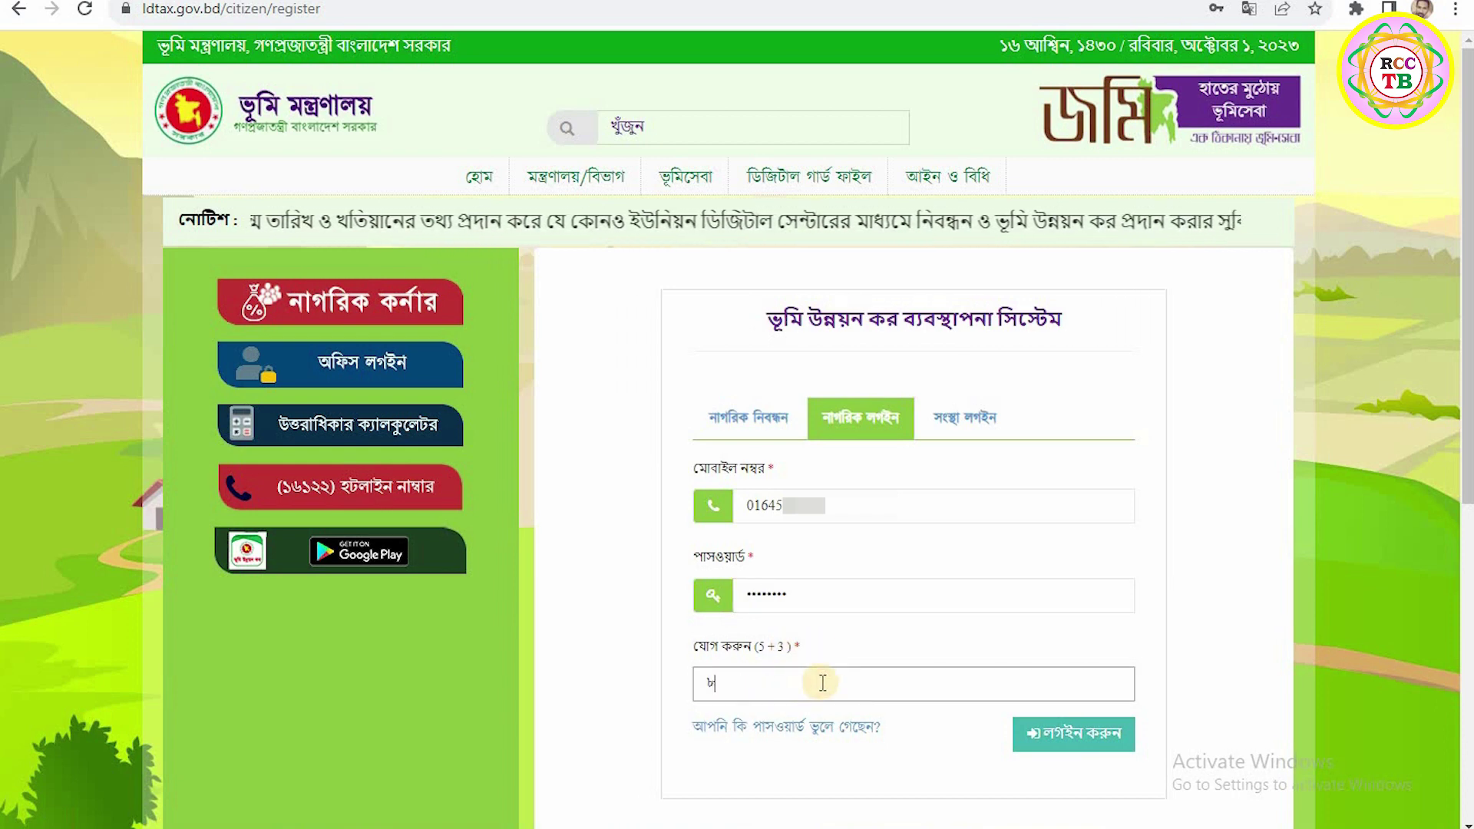
pyautogui.click(1078, 733)
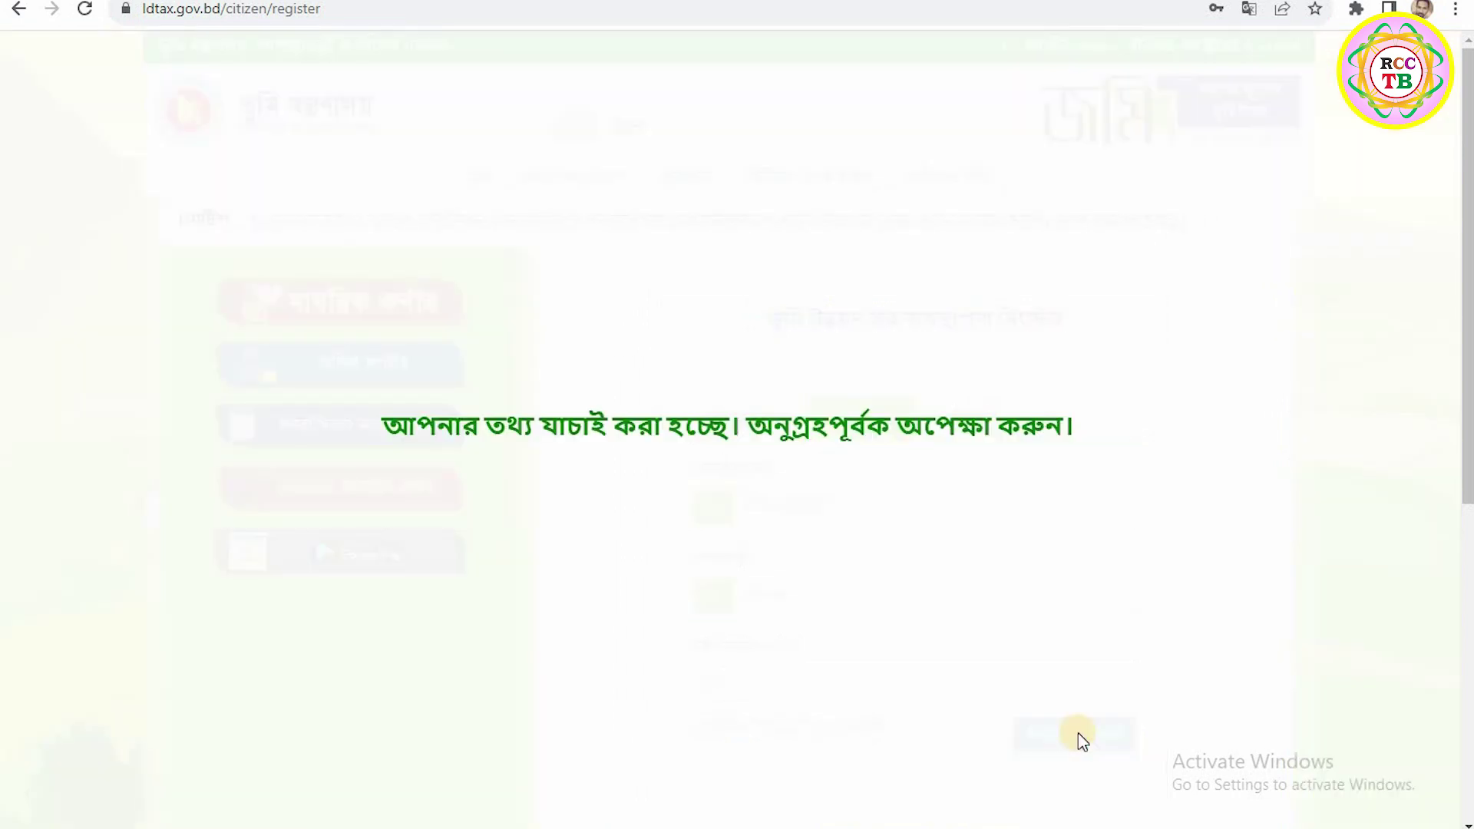